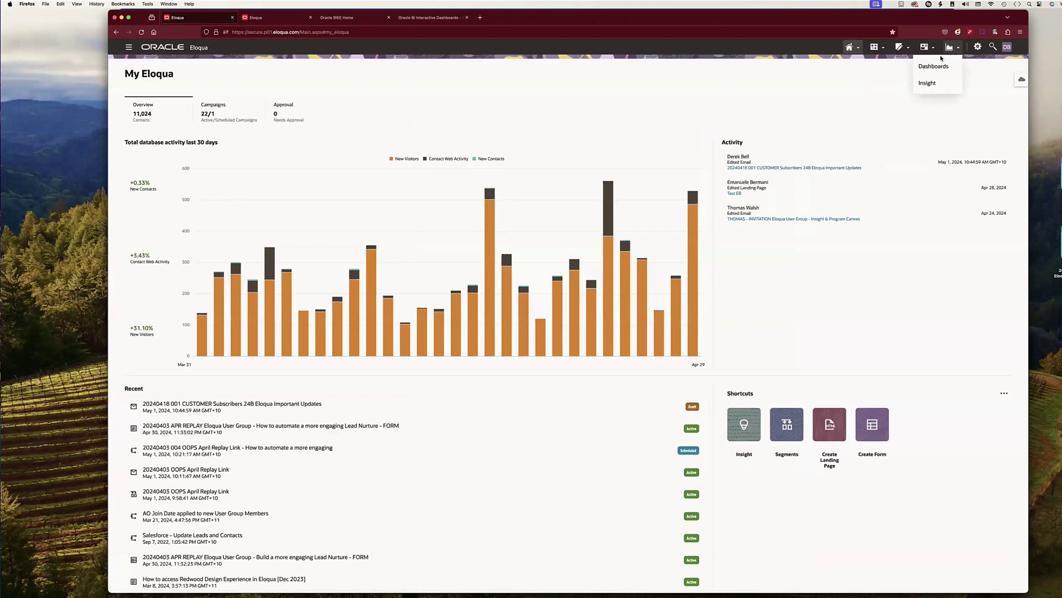
Step: Open Insight and go to the Email reports in the report catalog
{"action": "left_click", "coordinate": [927, 84]}
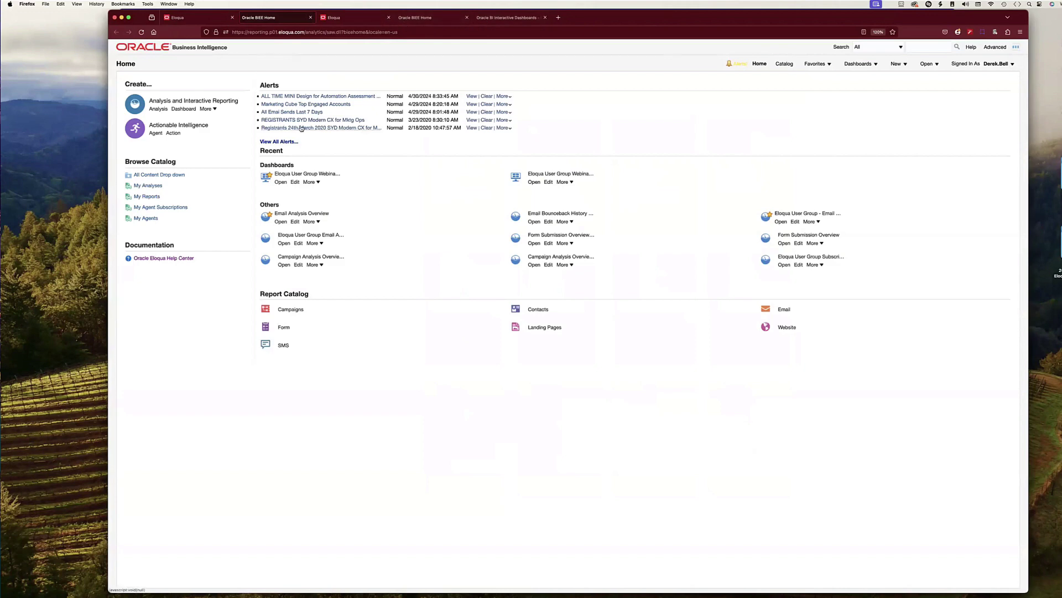
{"action": "key", "text": "super+equal"}
{"action": "key", "text": "super+equal"}
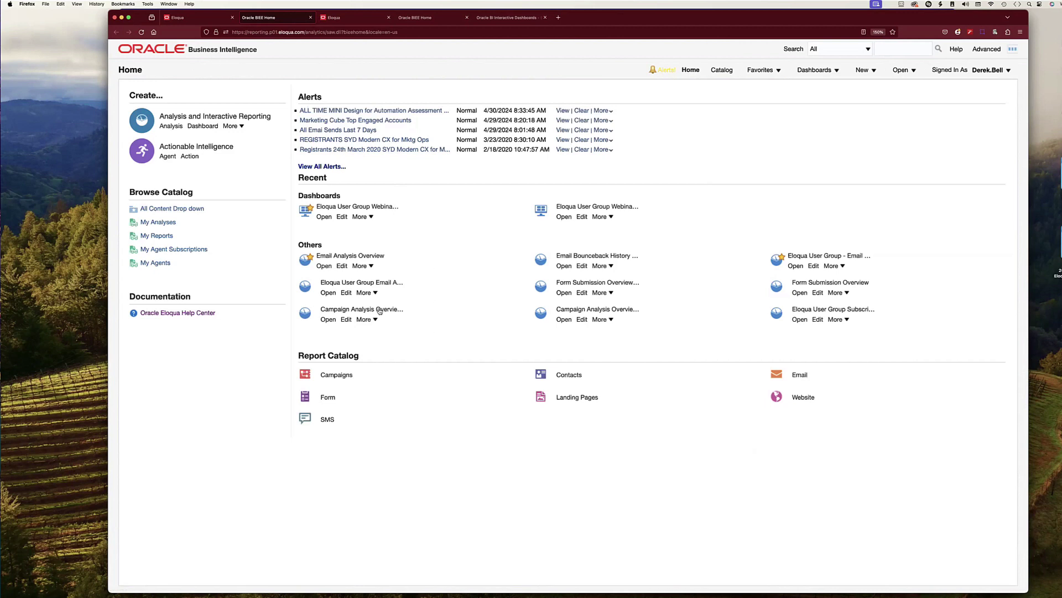
{"action": "left_click", "coordinate": [800, 375]}
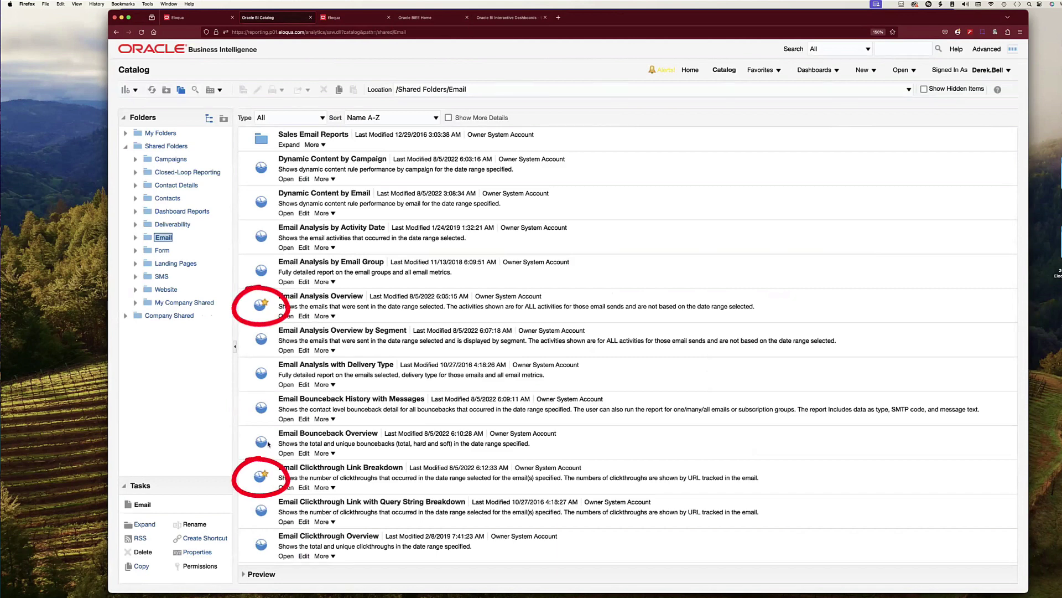
Step: Open the Email Analysis Overview report from the shared Email folder
{"action": "left_click", "coordinate": [322, 317]}
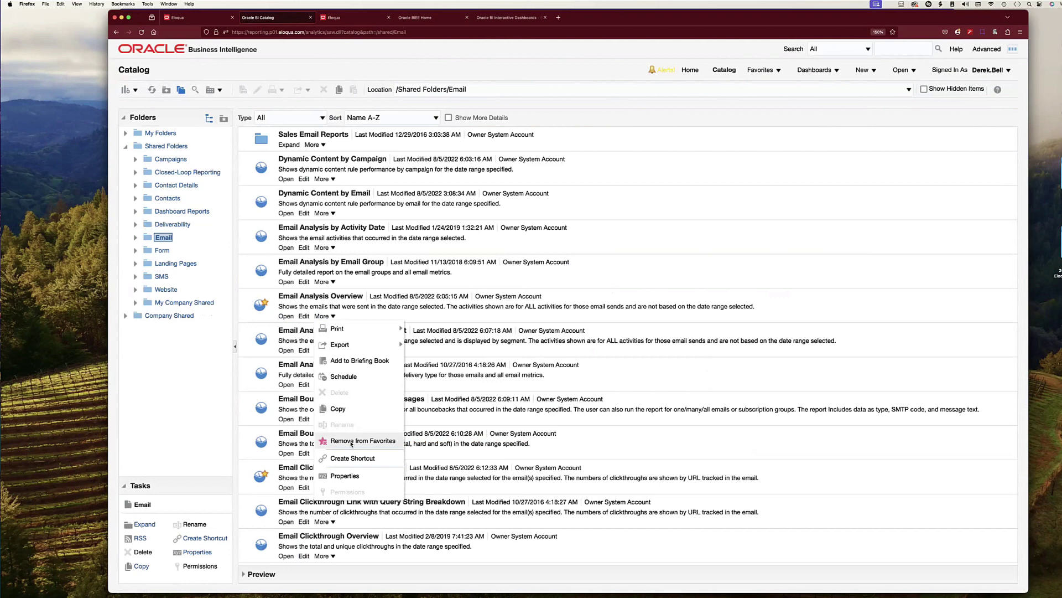
{"action": "left_click", "coordinate": [293, 296]}
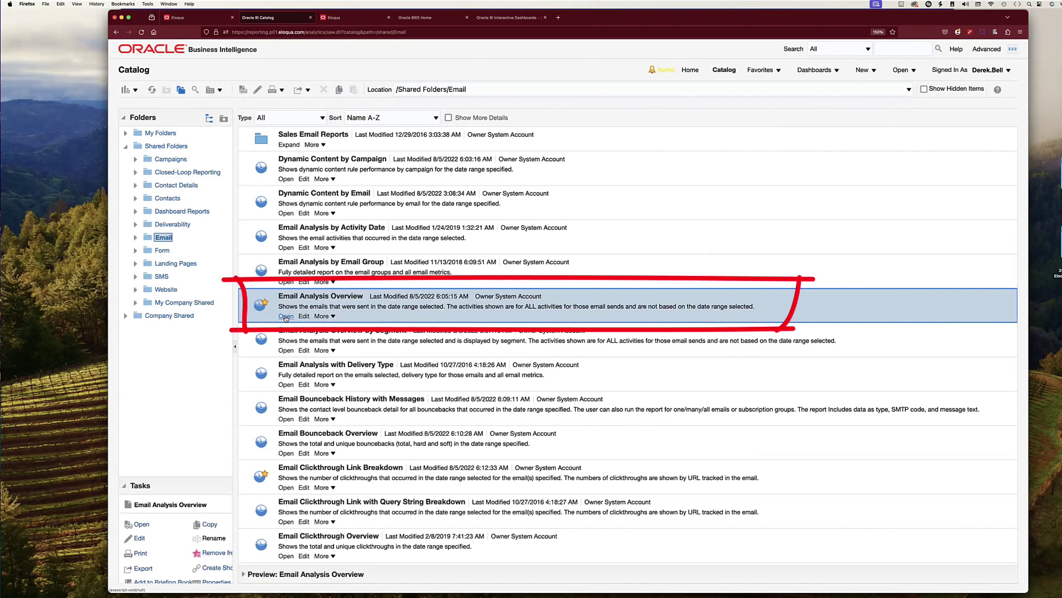
{"action": "left_click", "coordinate": [286, 316]}
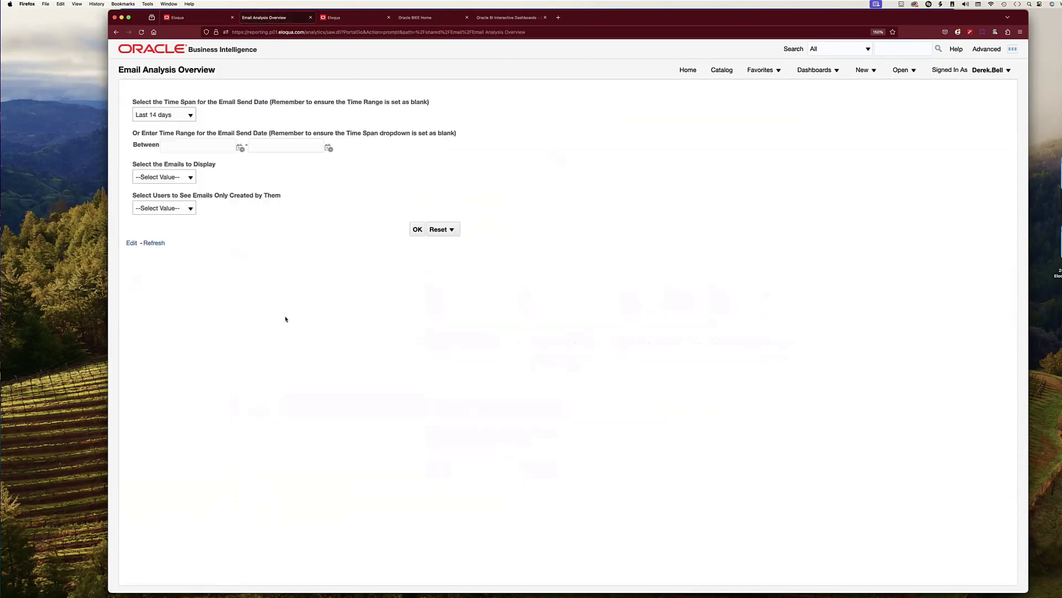
{"action": "key", "text": "super+equal"}
{"action": "key", "text": "super+equal"}
{"action": "key", "text": "super+equal"}
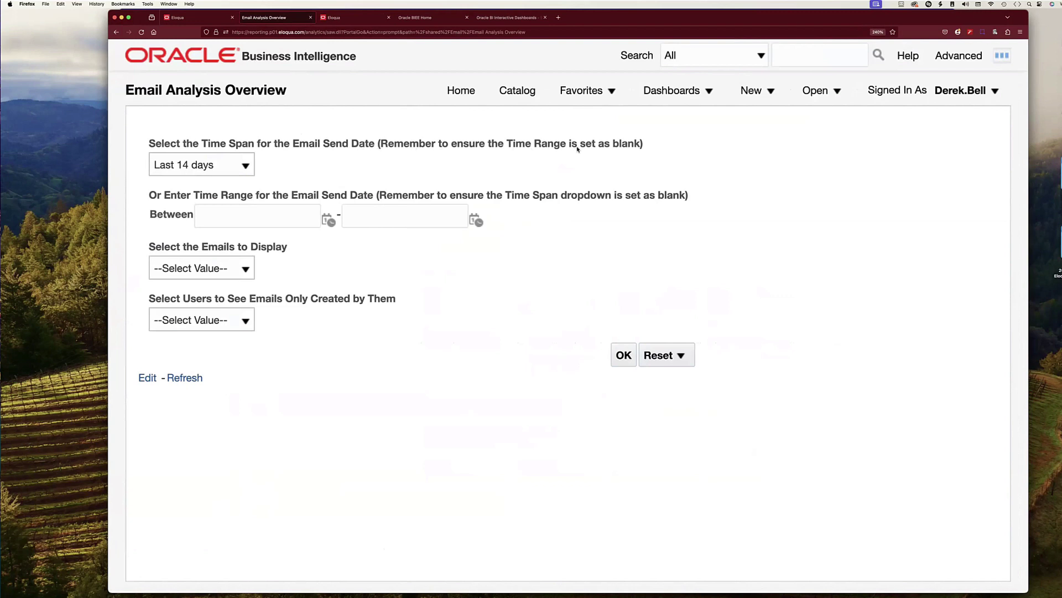
Step: Clear the time span and set the email send date range from 01/01/2024 12:00:00 AM to 05/01/2024 12:00:00 AM
{"action": "left_click", "coordinate": [245, 165]}
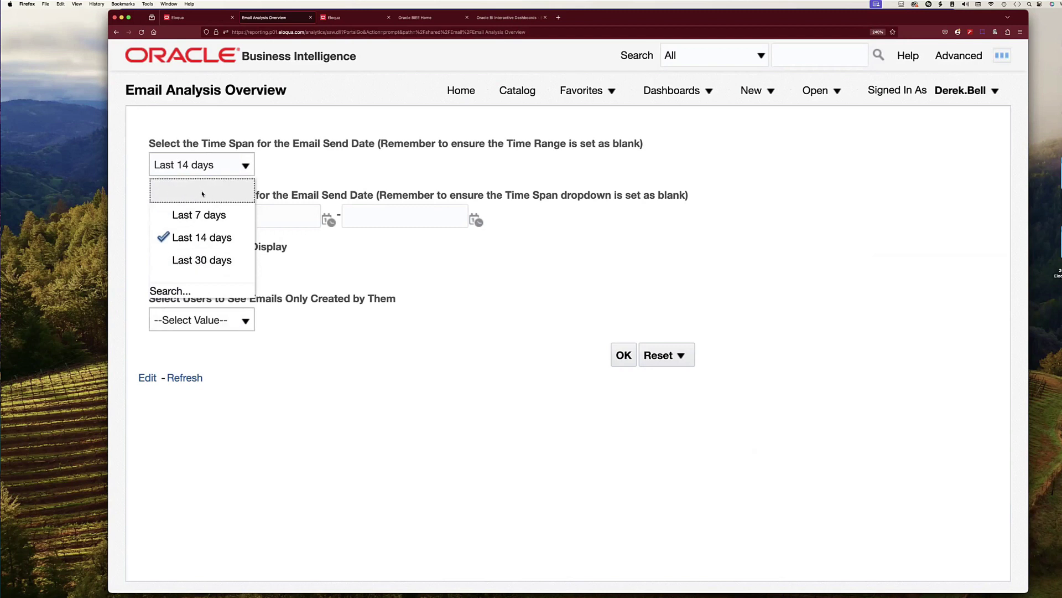
{"action": "left_click", "coordinate": [203, 192]}
{"action": "left_click", "coordinate": [332, 222]}
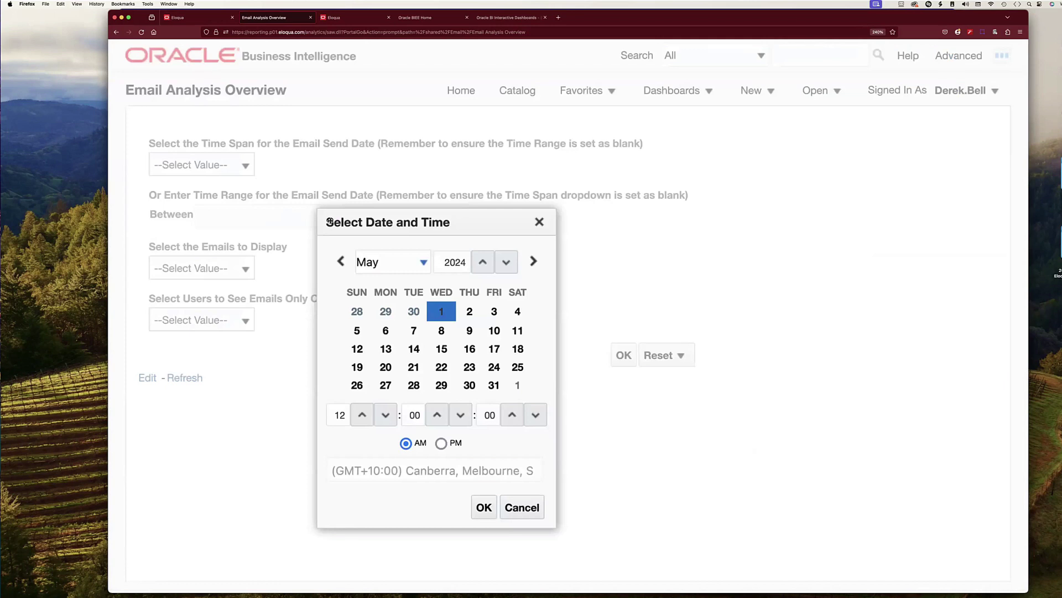
{"action": "left_click", "coordinate": [423, 263]}
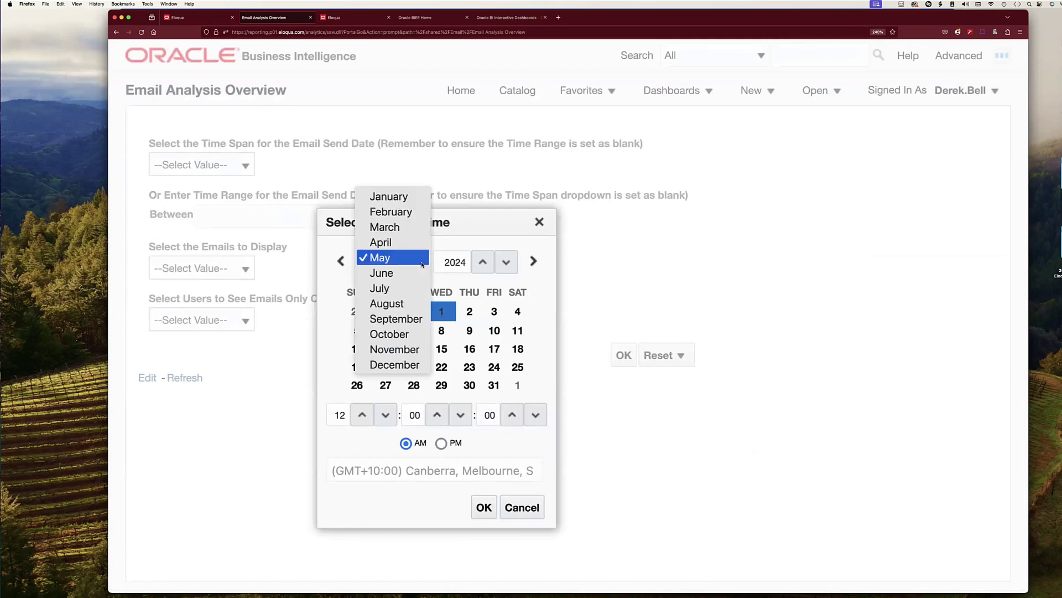
{"action": "left_click", "coordinate": [410, 199]}
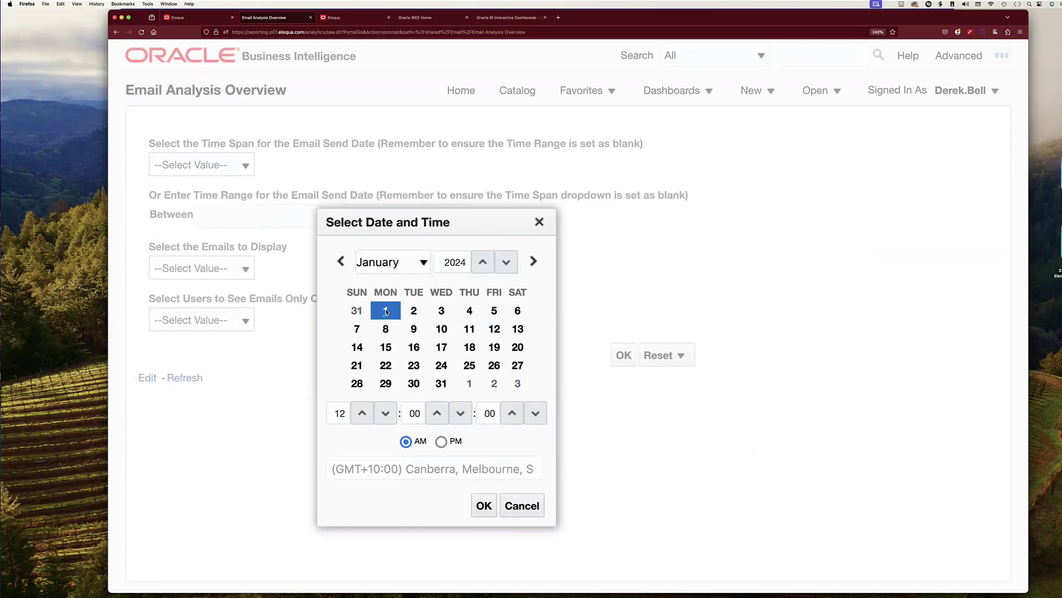
{"action": "left_click", "coordinate": [484, 505]}
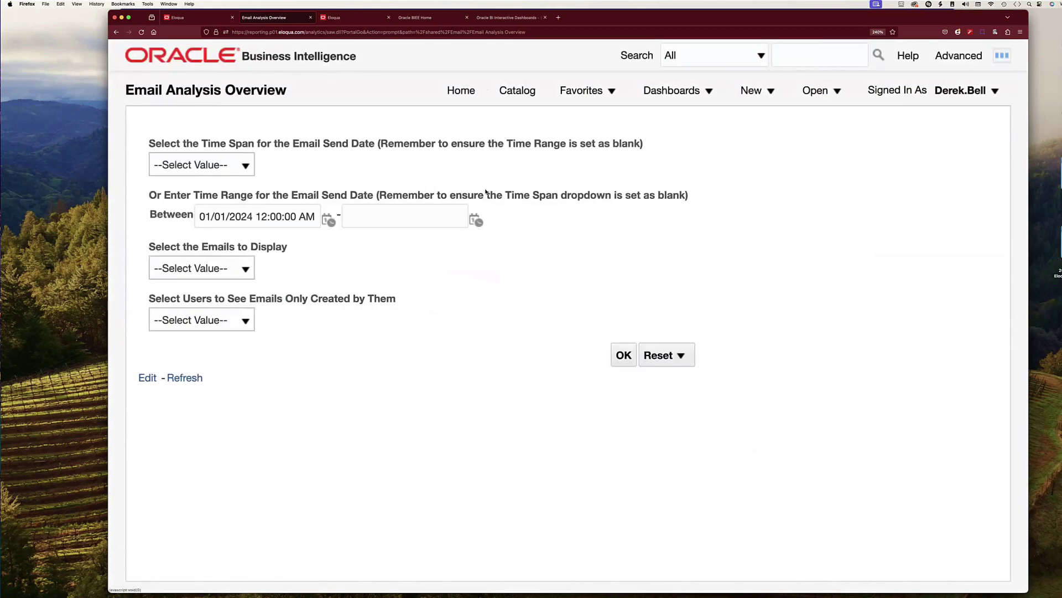
{"action": "left_click", "coordinate": [476, 220]}
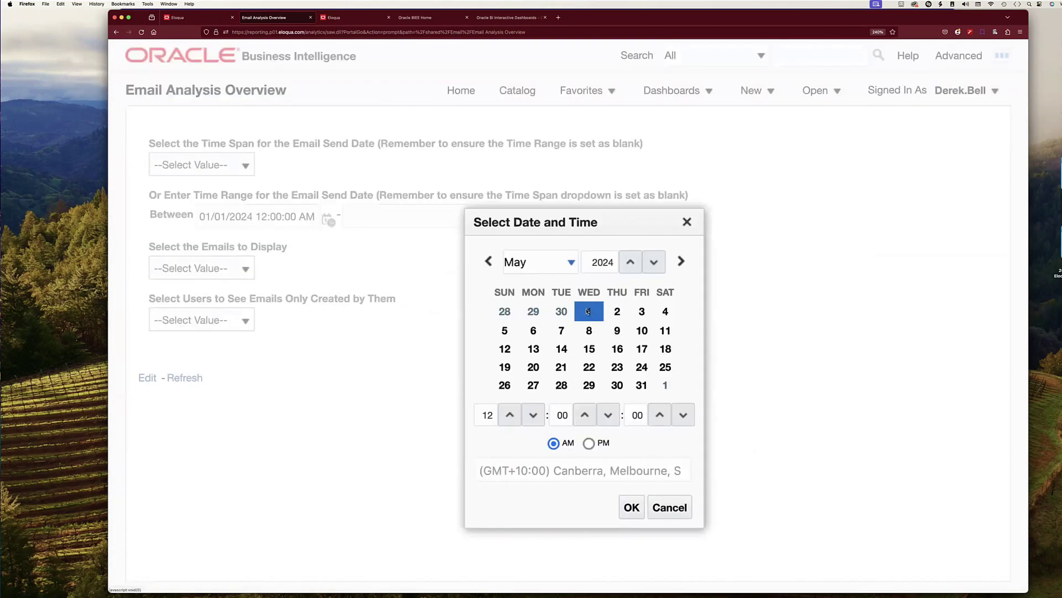
{"action": "left_click", "coordinate": [632, 507]}
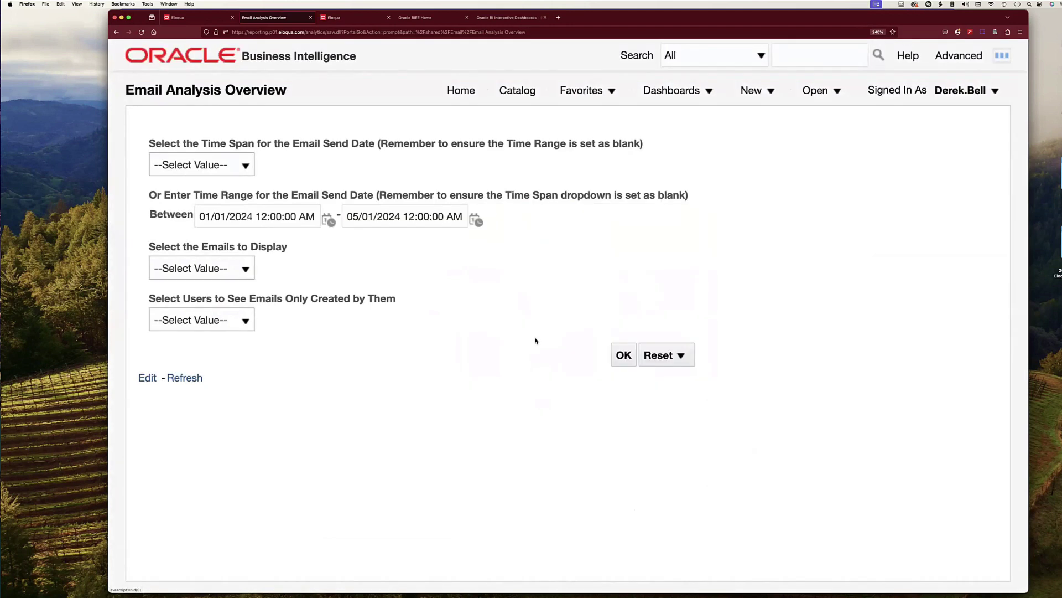
{"action": "left_click", "coordinate": [246, 268]}
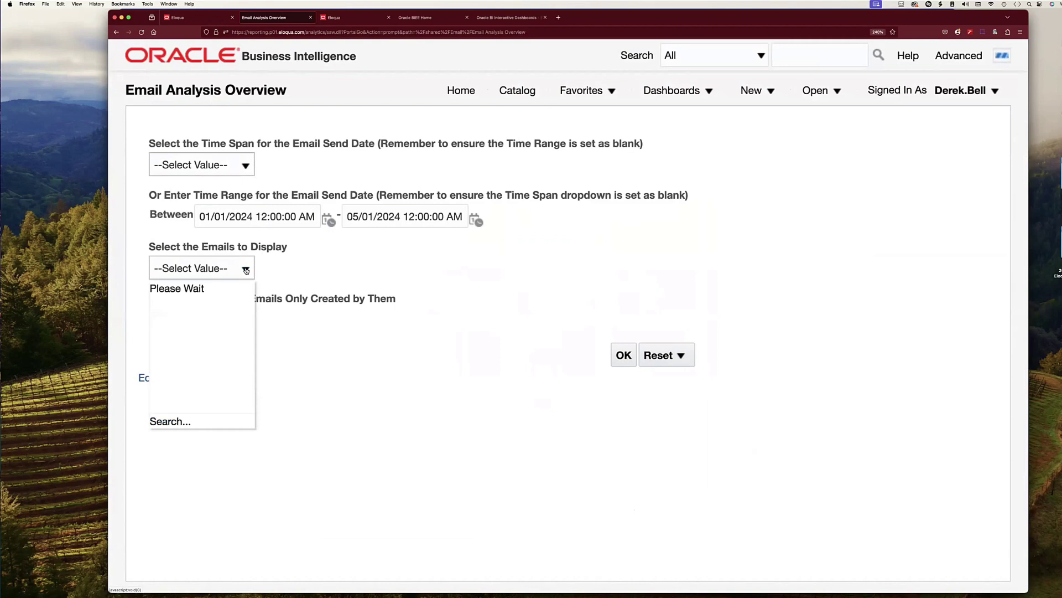
{"action": "scroll", "coordinate": [241, 339], "scroll_direction": "down", "scroll_amount": 2}
{"action": "scroll", "coordinate": [242, 339], "scroll_direction": "down", "scroll_amount": 15}
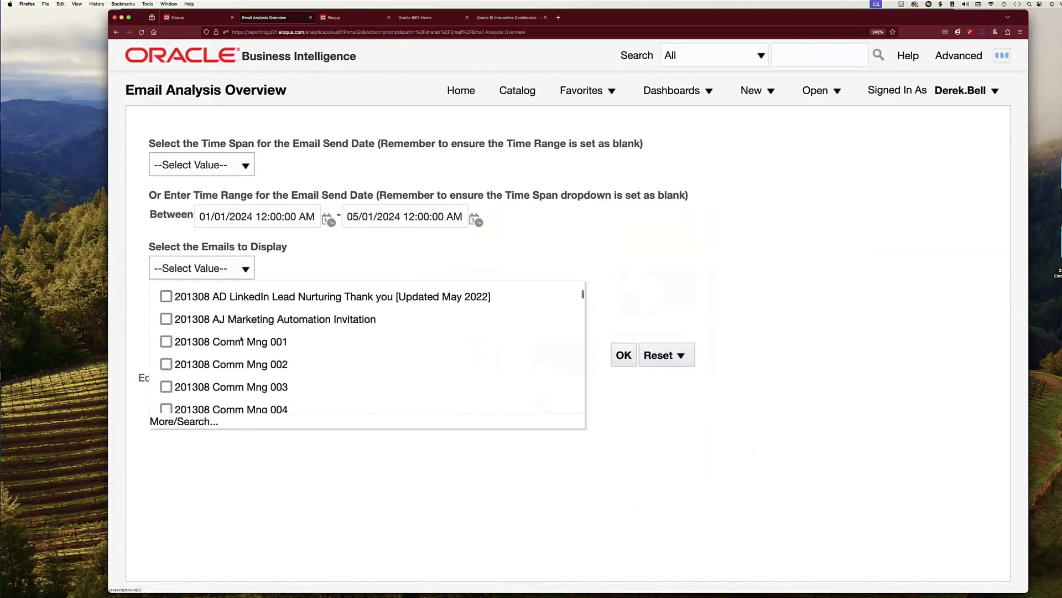
{"action": "left_click", "coordinate": [185, 421]}
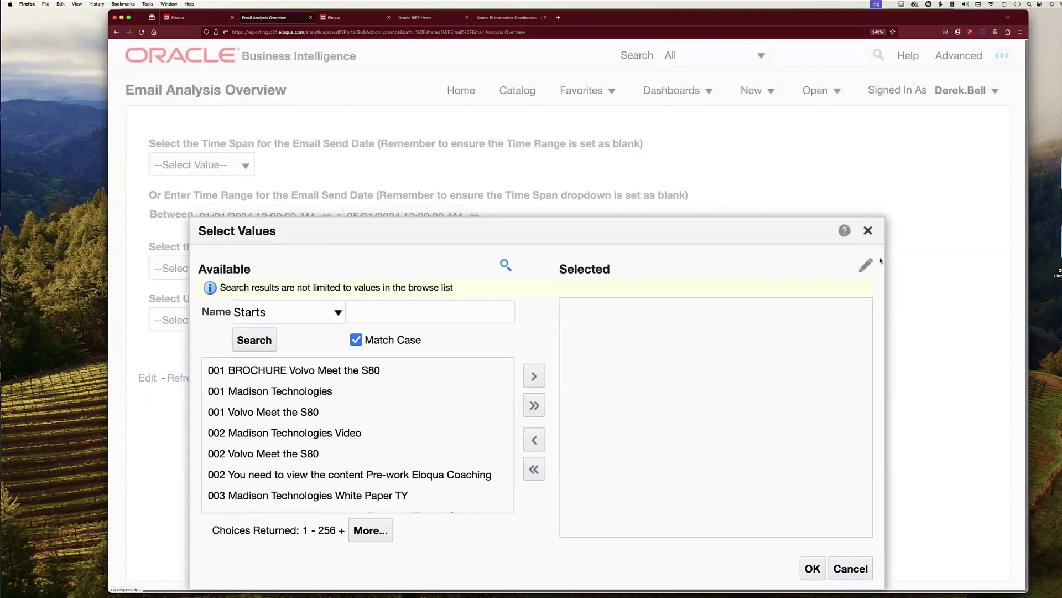
{"action": "left_click", "coordinate": [867, 230]}
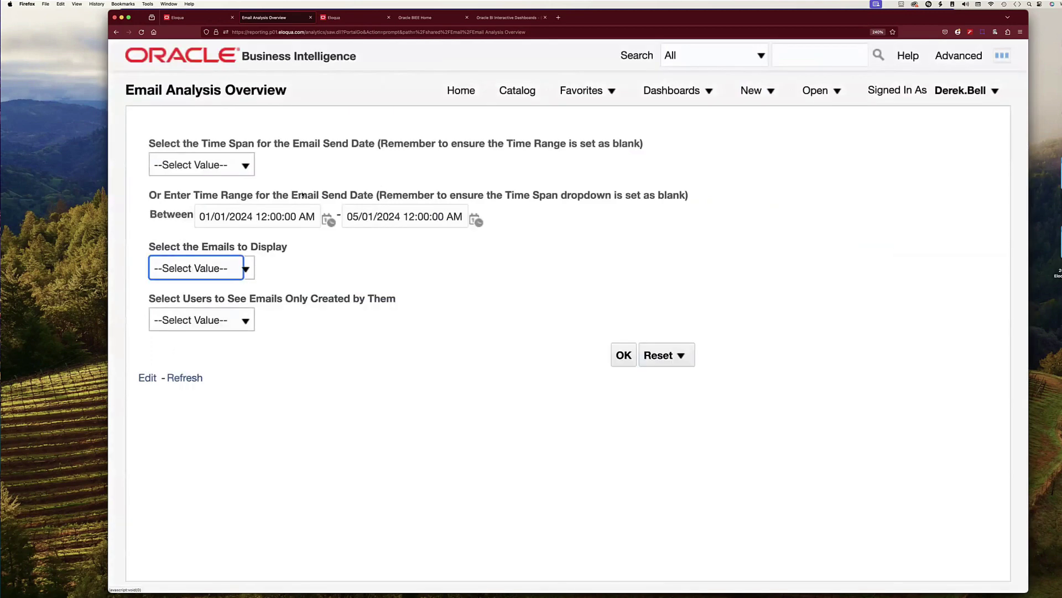
Step: Search the emails available for display for names that contain "Eloqua User Group", with case matching on
{"action": "left_click", "coordinate": [245, 268]}
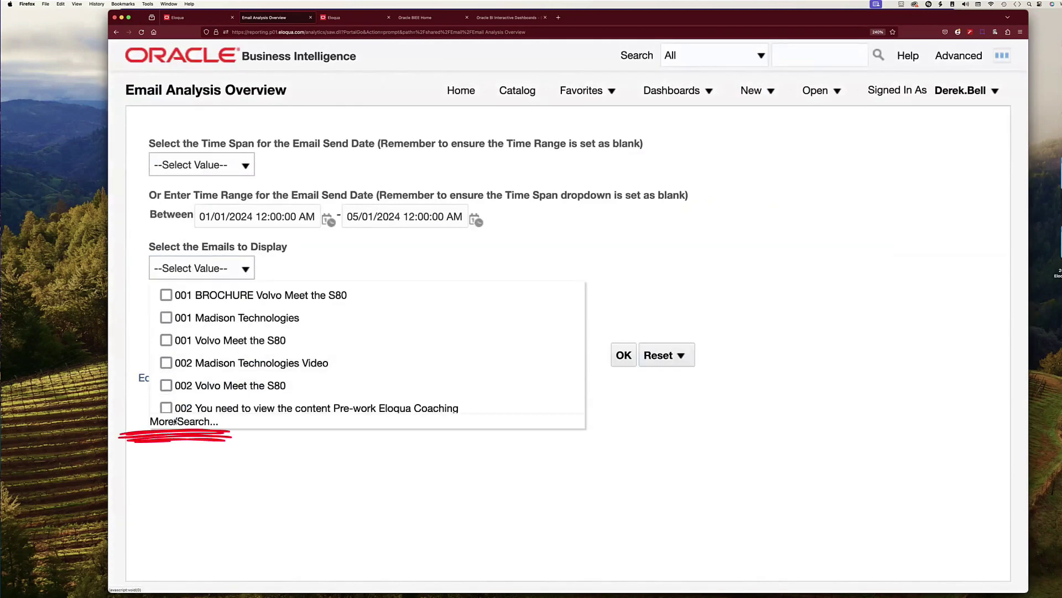
{"action": "left_click", "coordinate": [191, 422]}
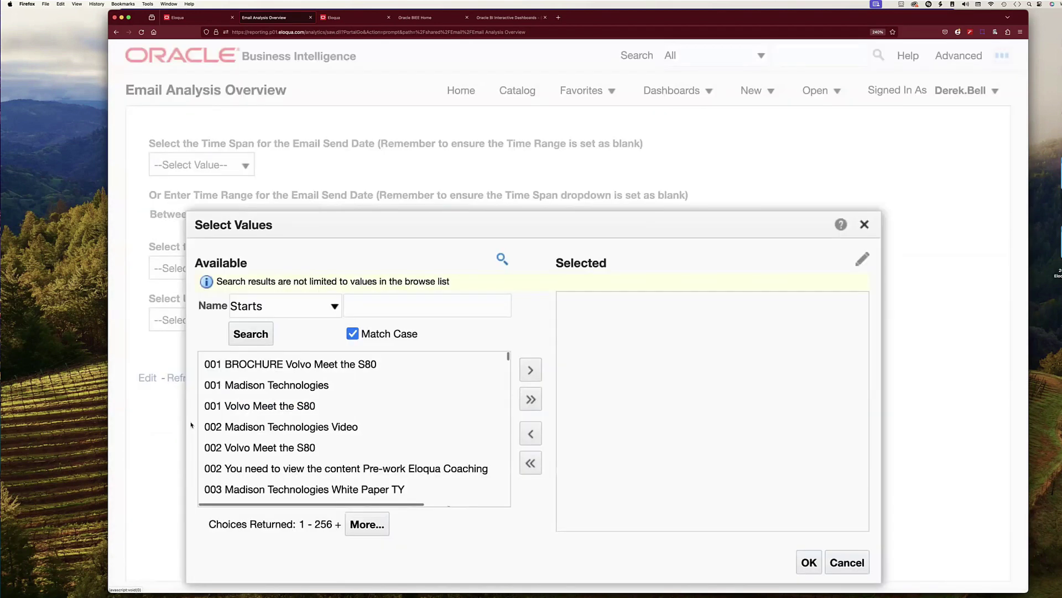
{"action": "scroll", "coordinate": [356, 423], "scroll_direction": "down", "scroll_amount": 10}
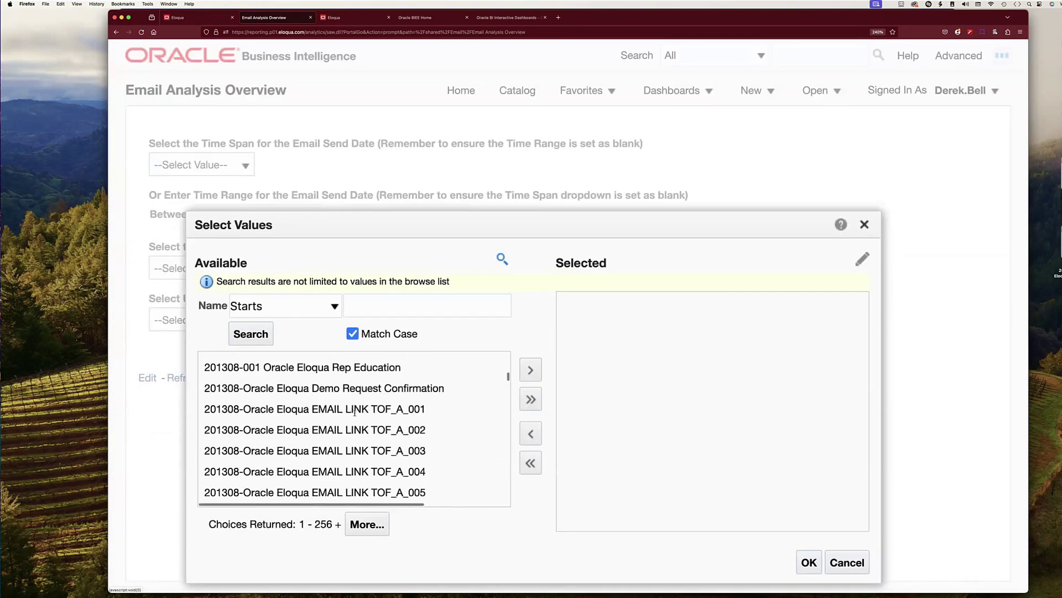
{"action": "left_click", "coordinate": [333, 305]}
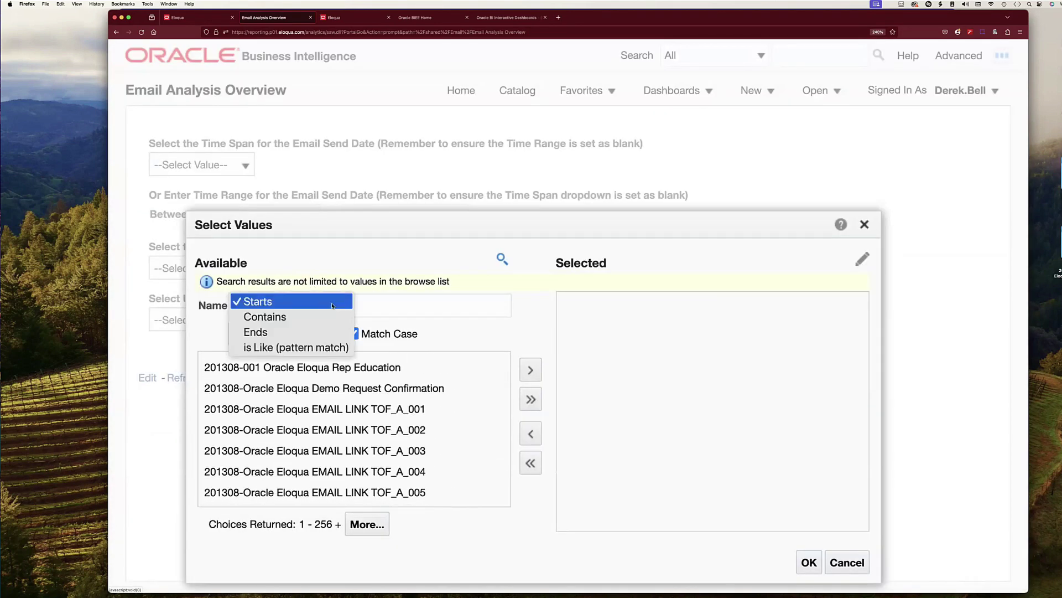
{"action": "left_click", "coordinate": [303, 320]}
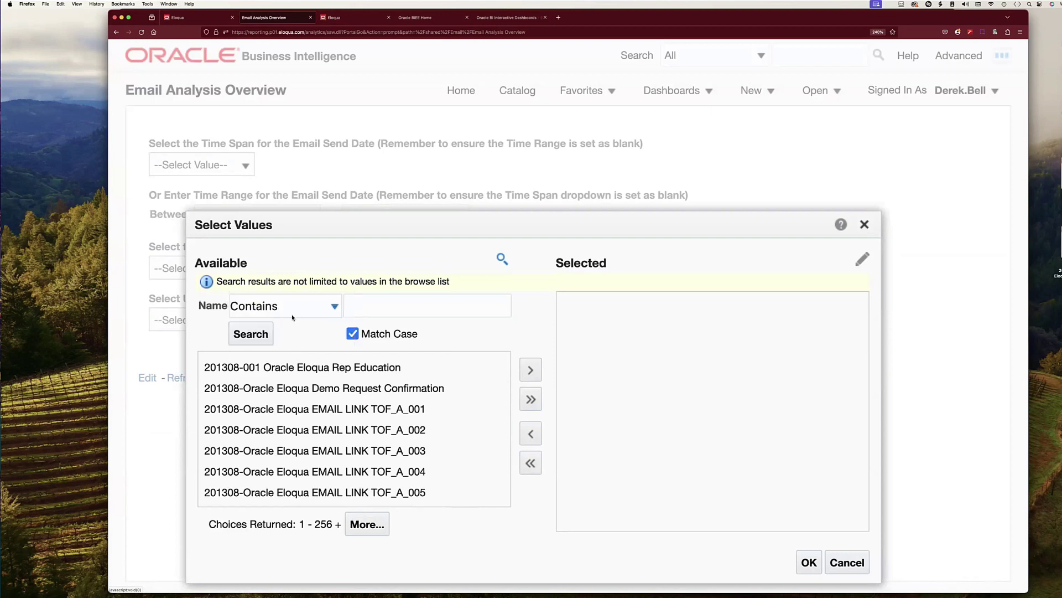
{"action": "left_click", "coordinate": [374, 305]}
{"action": "type", "text": "Eloqua"}
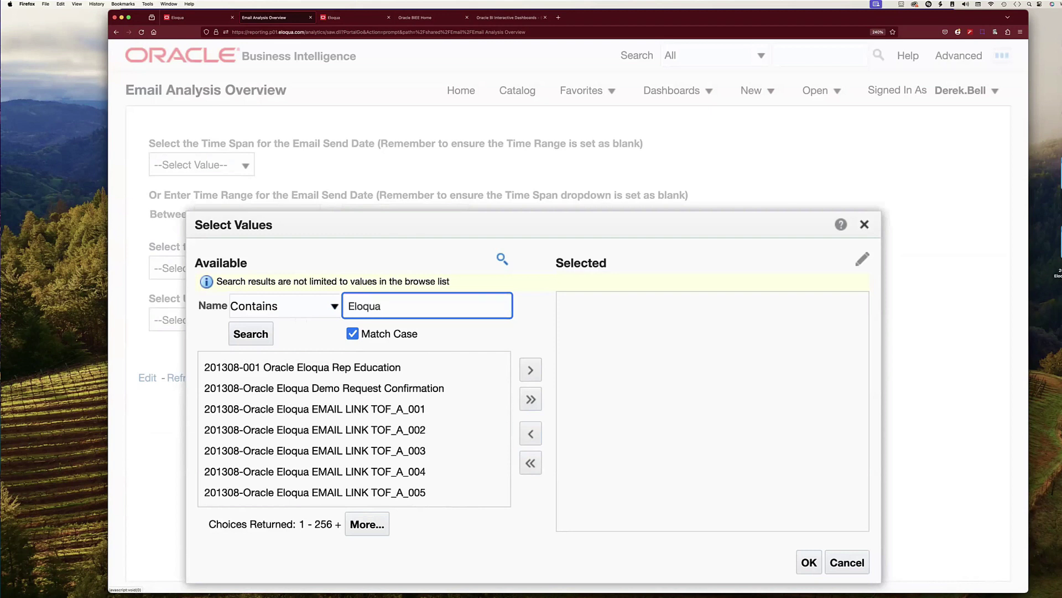
{"action": "type", "text": " User Group"}
{"action": "left_click", "coordinate": [249, 334]}
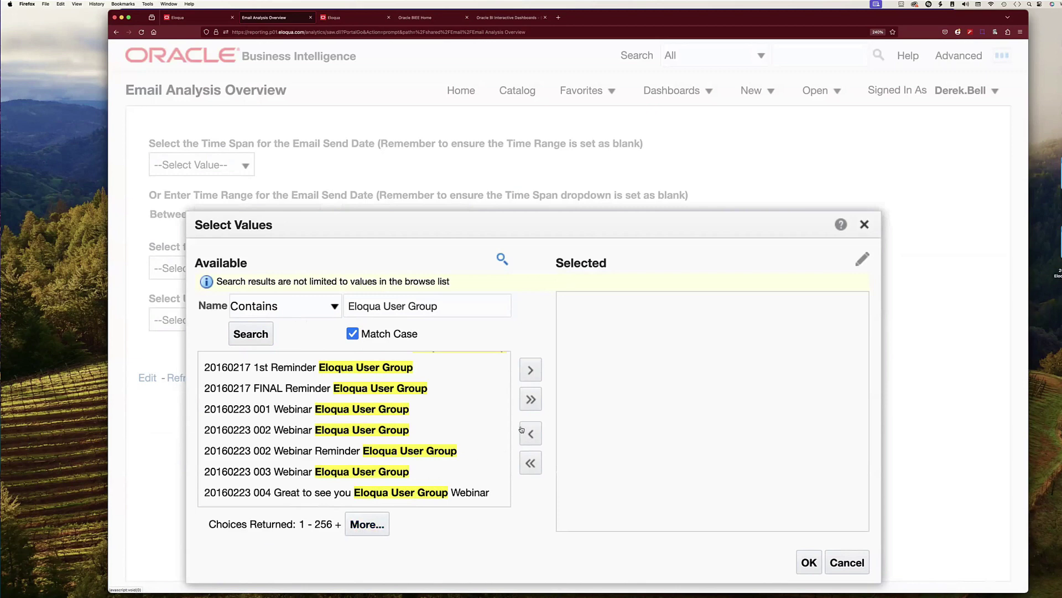
Step: Add all batches of the found Eloqua User Group emails to the selected values and apply the selection
{"action": "left_click", "coordinate": [531, 401]}
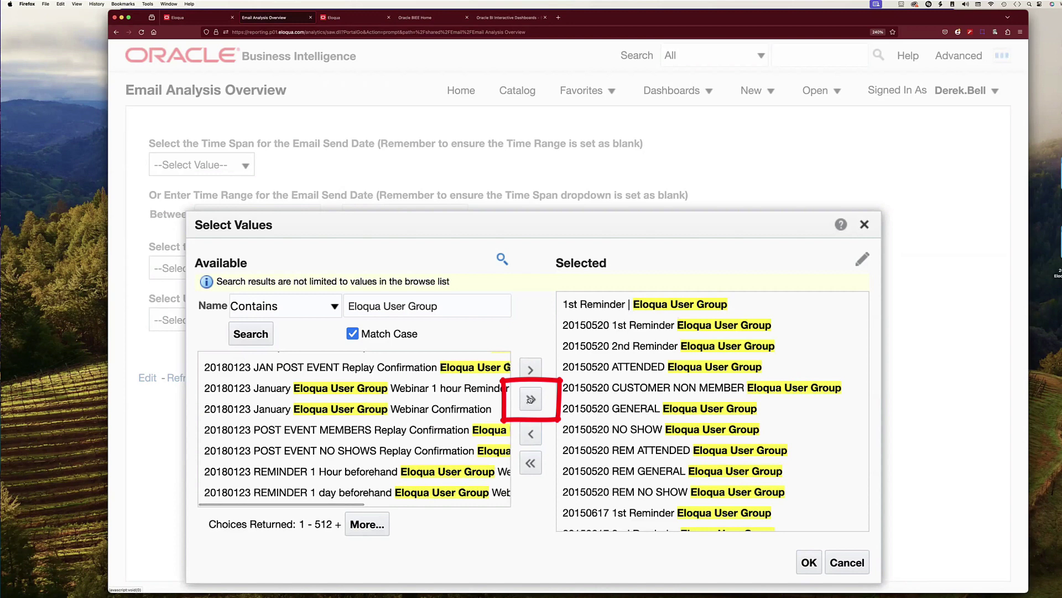
{"action": "left_click", "coordinate": [531, 399]}
{"action": "left_click", "coordinate": [530, 397]}
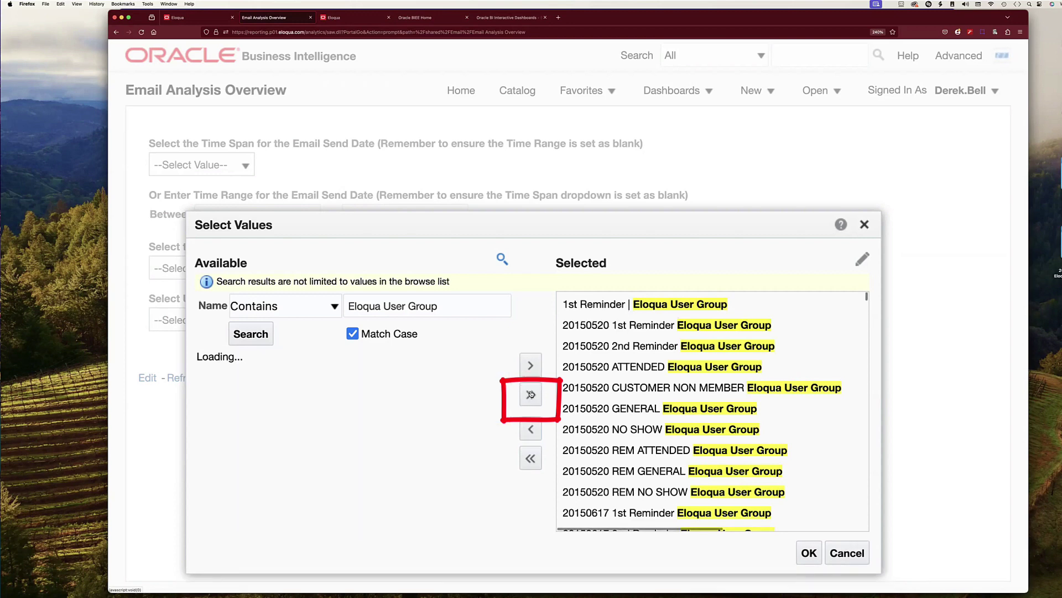
{"action": "left_click", "coordinate": [530, 396]}
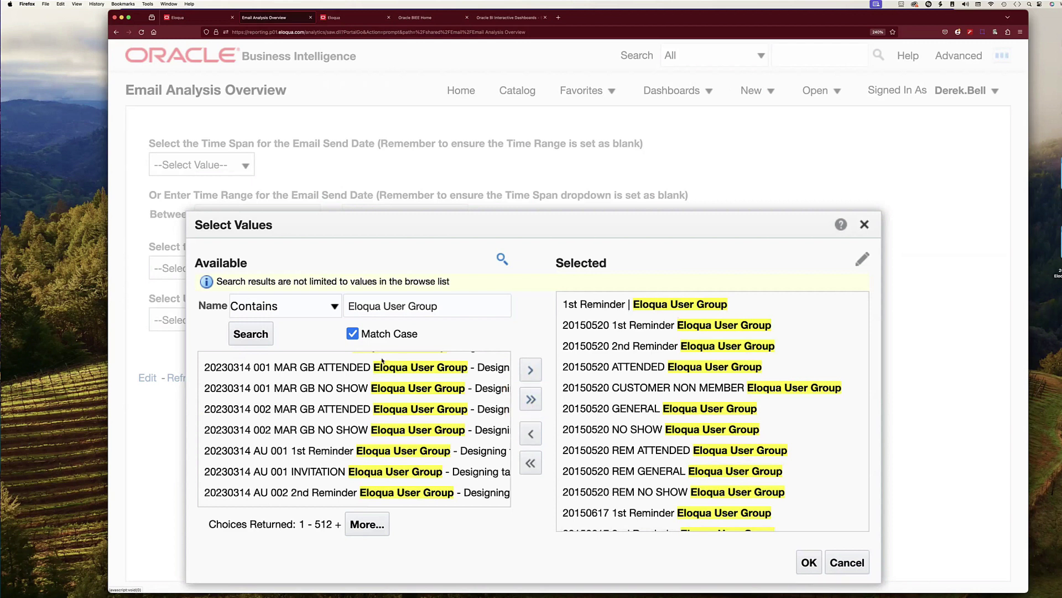
{"action": "left_click", "coordinate": [331, 365]}
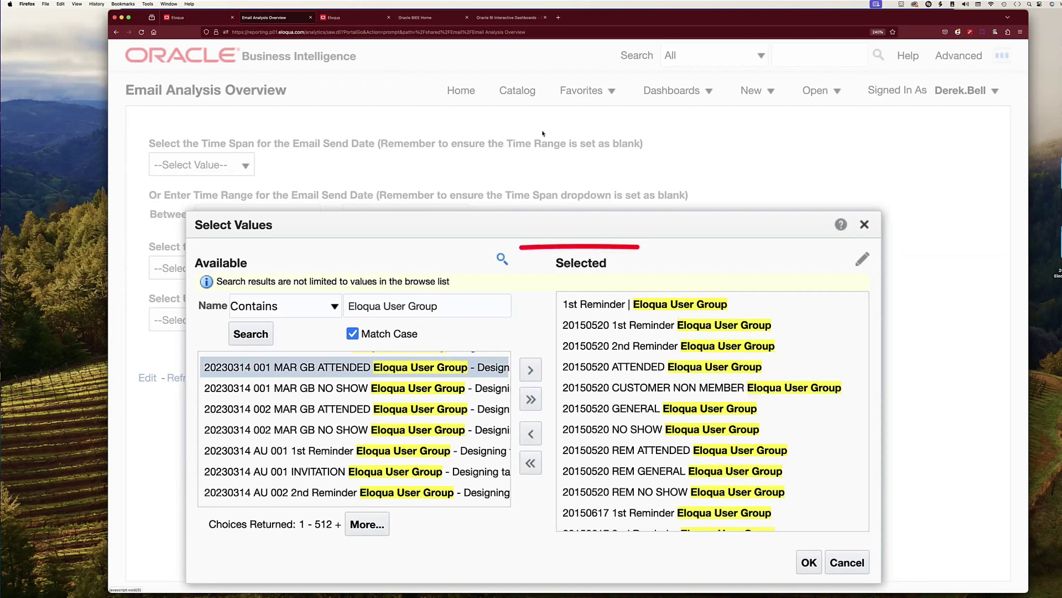
{"action": "left_click", "coordinate": [530, 396]}
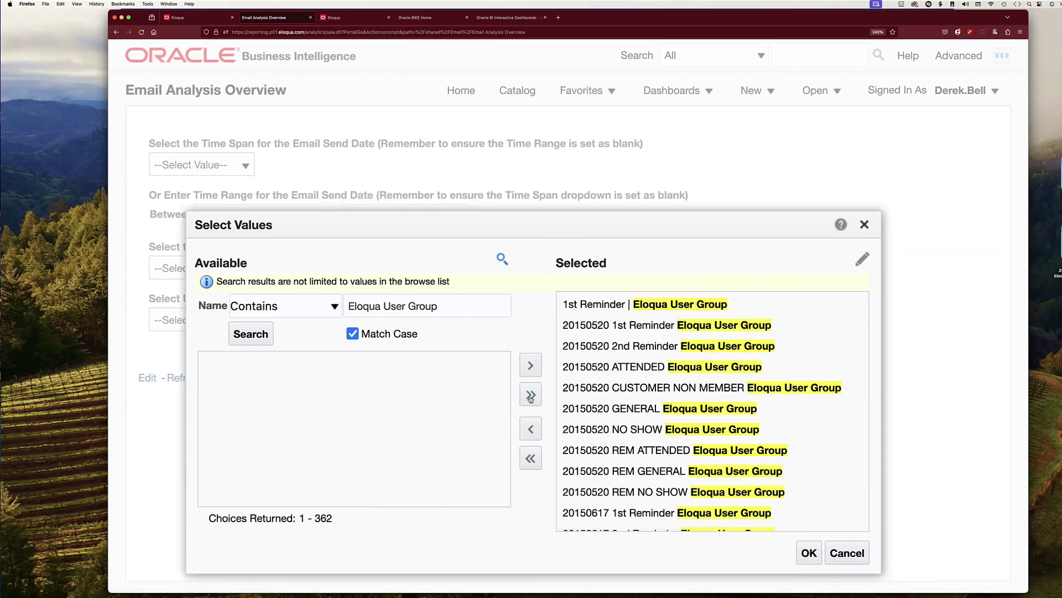
{"action": "scroll", "coordinate": [661, 438], "scroll_direction": "down", "scroll_amount": 6}
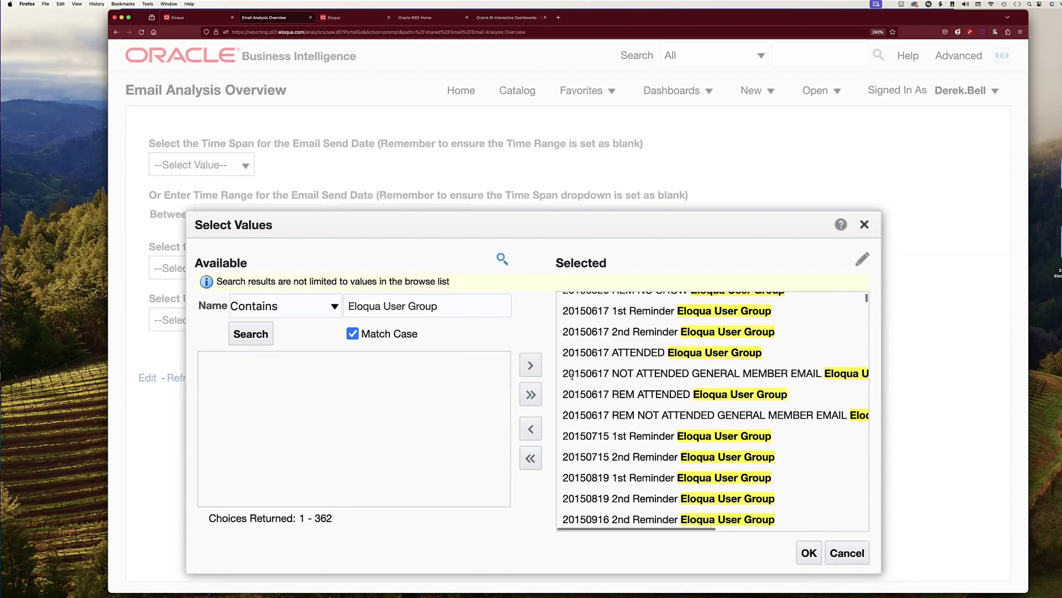
{"action": "scroll", "coordinate": [583, 336], "scroll_direction": "up", "scroll_amount": 1}
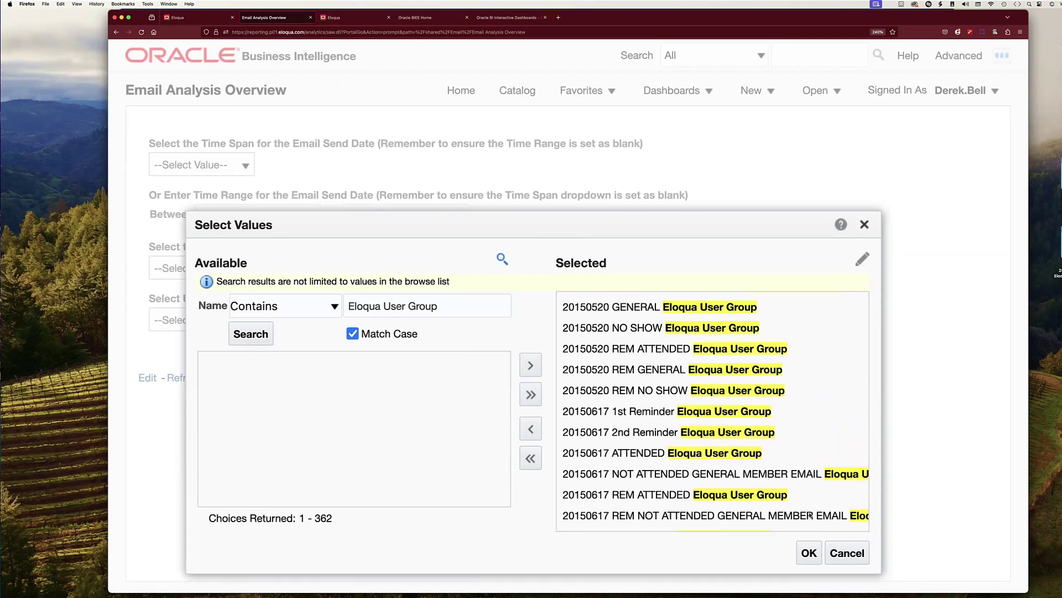
{"action": "left_click", "coordinate": [809, 553]}
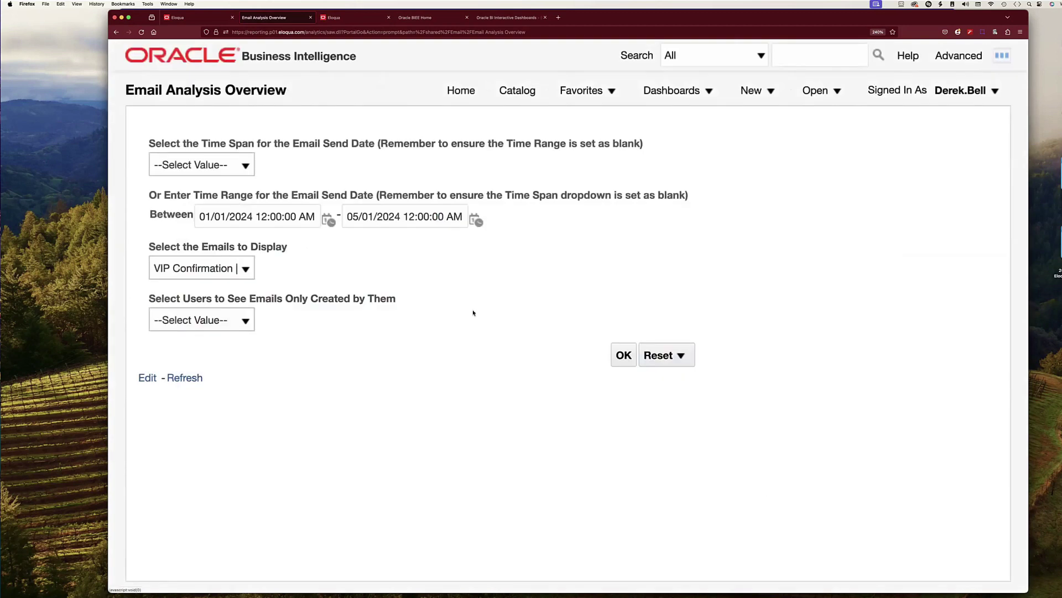
Step: Check the list of users for the created-by filter, leave it blank, and run the report
{"action": "left_click", "coordinate": [245, 321]}
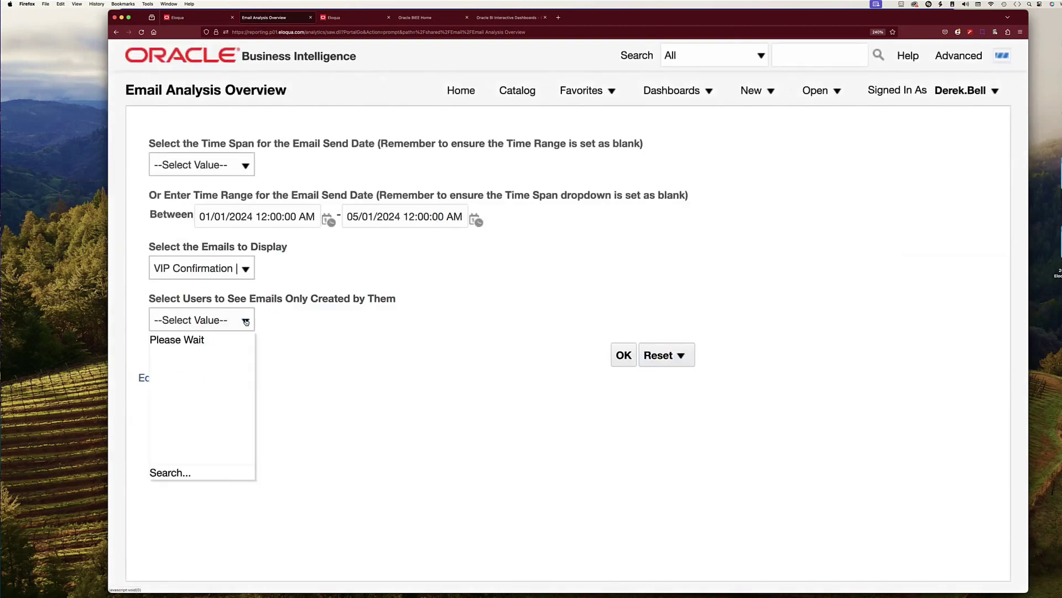
{"action": "scroll", "coordinate": [273, 369], "scroll_direction": "down", "scroll_amount": 8}
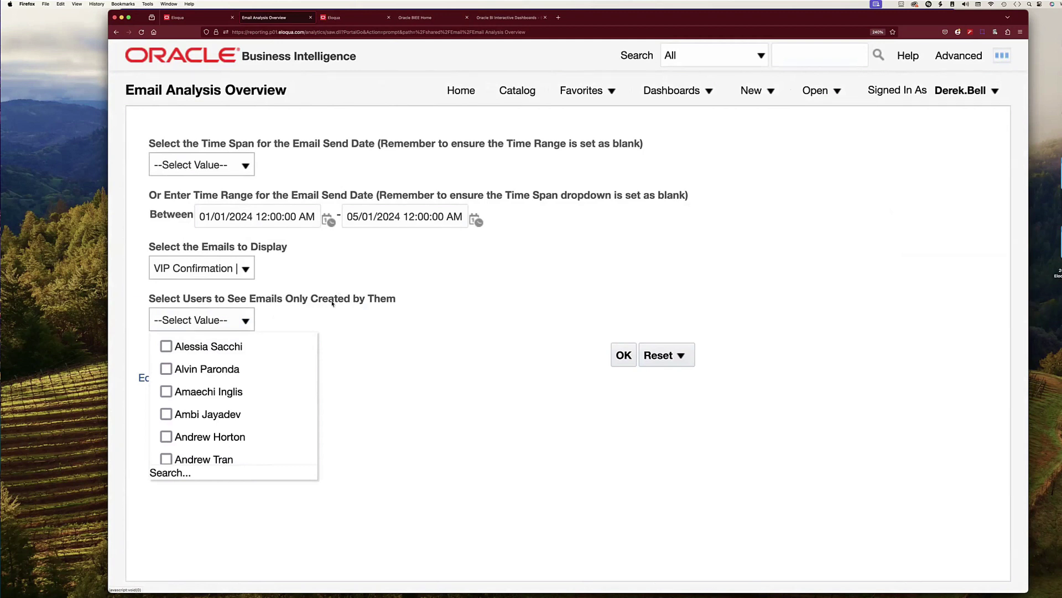
{"action": "left_click", "coordinate": [357, 330]}
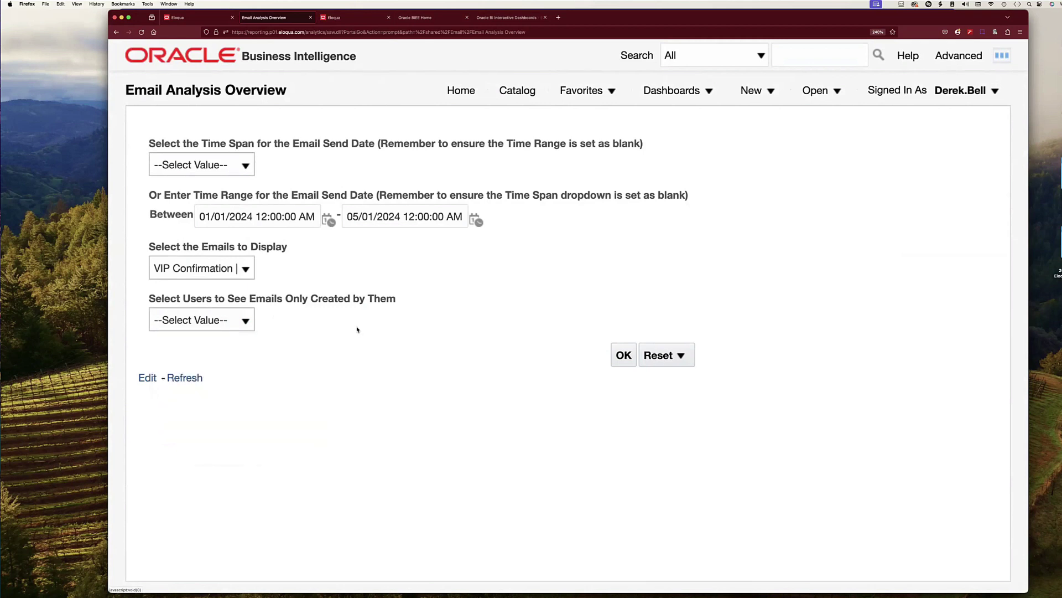
{"action": "left_click", "coordinate": [211, 263]}
{"action": "left_click", "coordinate": [279, 263]}
{"action": "left_click", "coordinate": [624, 356]}
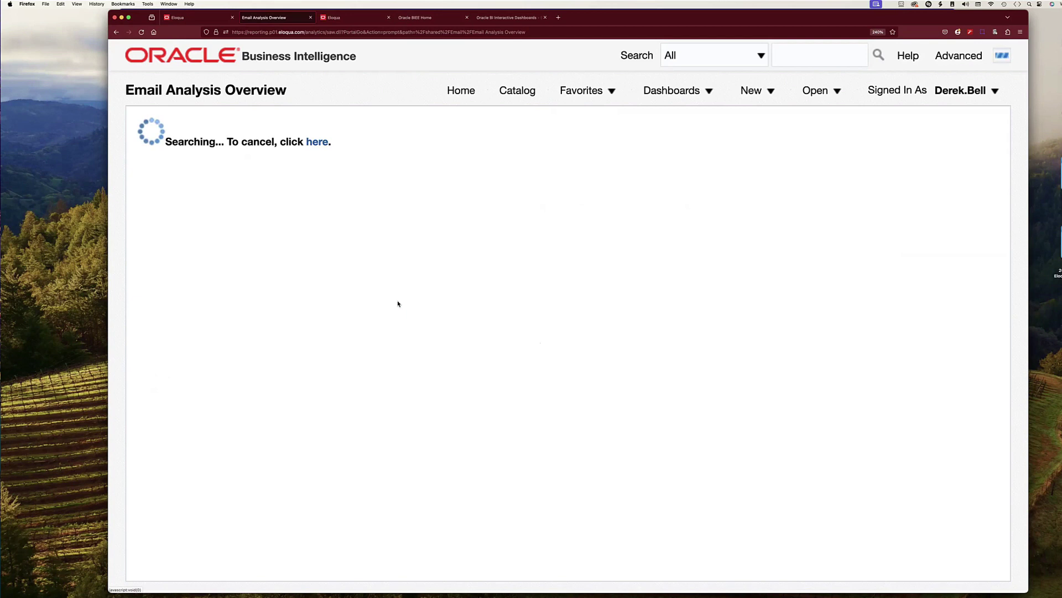
Step: Examine the report's results from the first email's total sends drill option through the metric columns down to the Total row
{"action": "key", "text": "super+minus"}
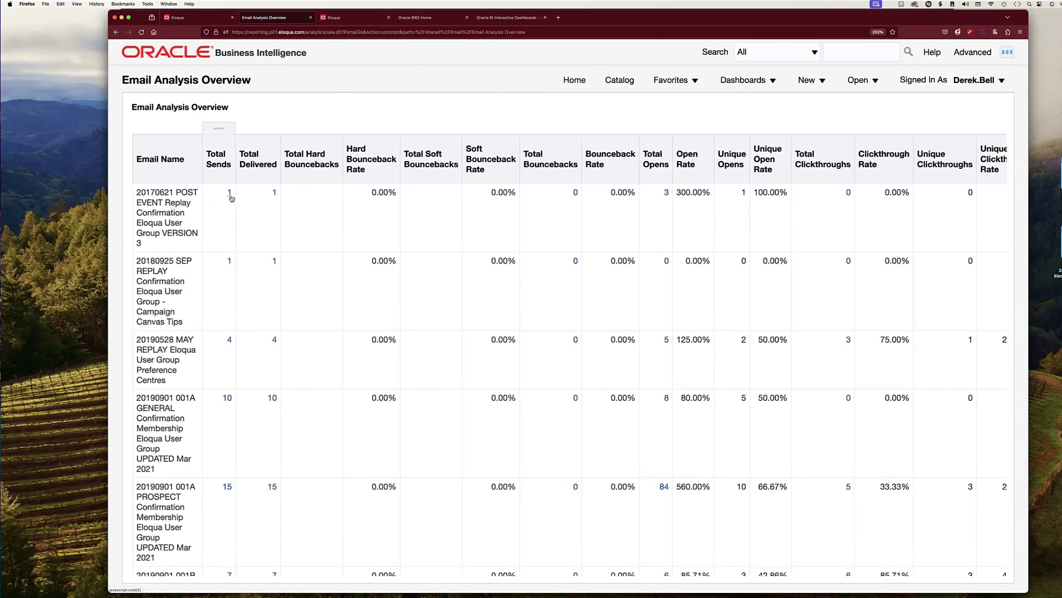
{"action": "left_click", "coordinate": [230, 193]}
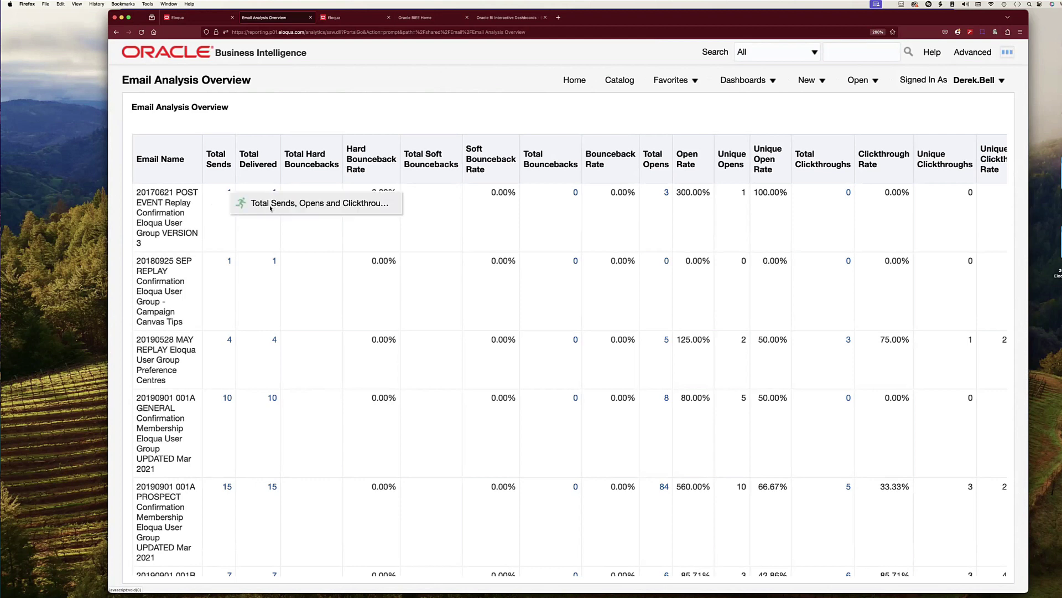
{"action": "left_click", "coordinate": [306, 231]}
{"action": "scroll", "coordinate": [303, 297], "scroll_direction": "down", "scroll_amount": 2}
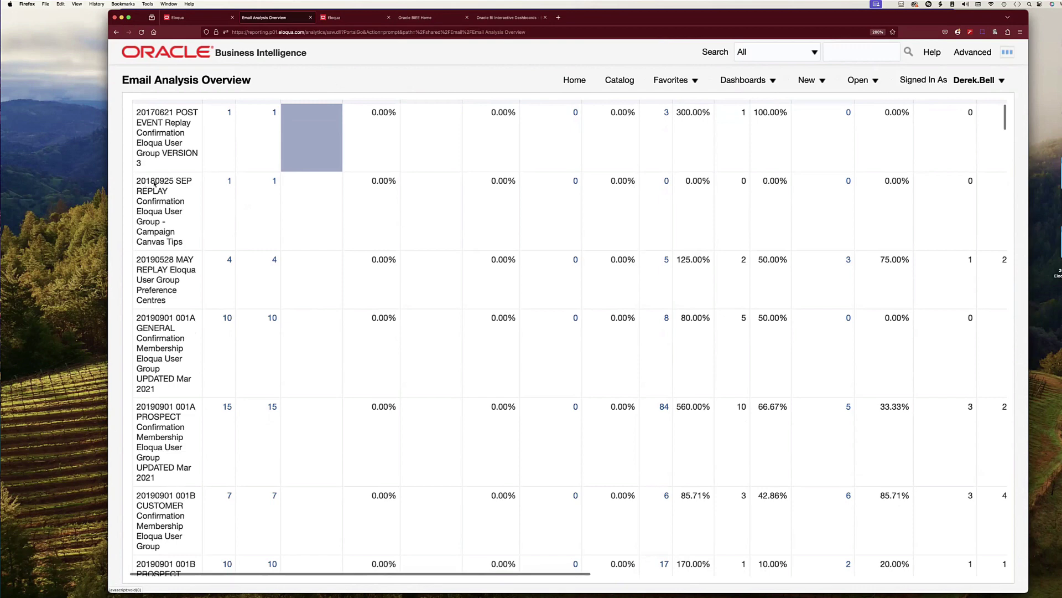
{"action": "scroll", "coordinate": [238, 302], "scroll_direction": "down", "scroll_amount": 10}
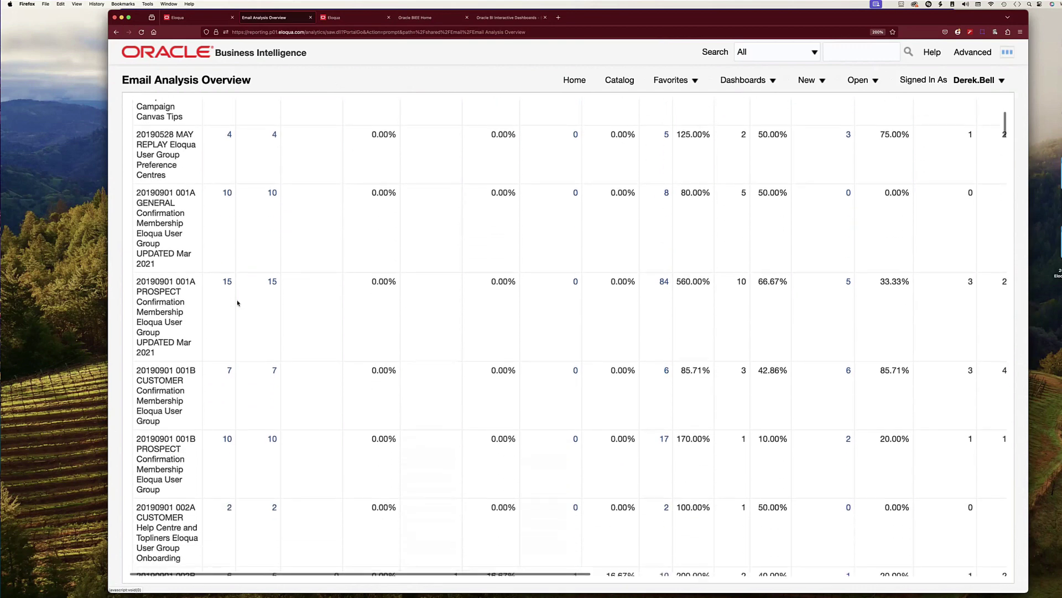
{"action": "scroll", "coordinate": [238, 302], "scroll_direction": "down", "scroll_amount": 10}
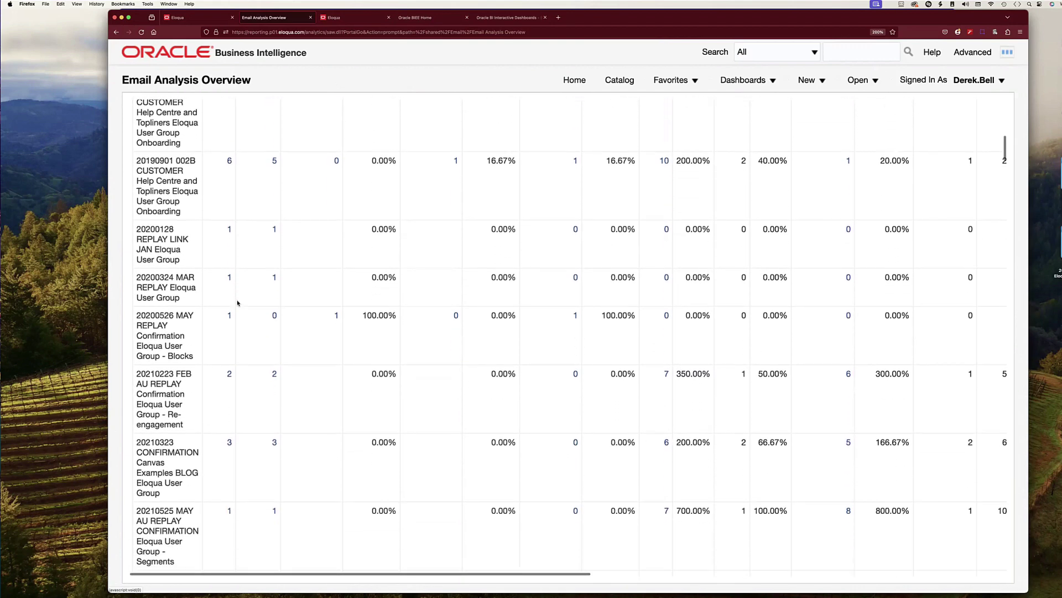
{"action": "scroll", "coordinate": [238, 302], "scroll_direction": "down", "scroll_amount": 11}
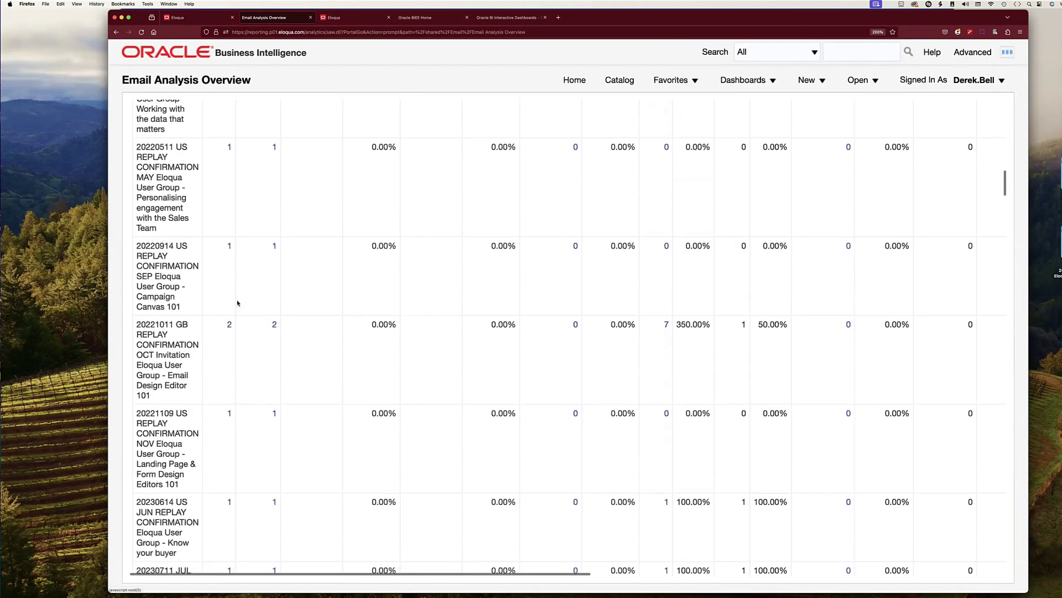
{"action": "scroll", "coordinate": [238, 302], "scroll_direction": "down", "scroll_amount": 20}
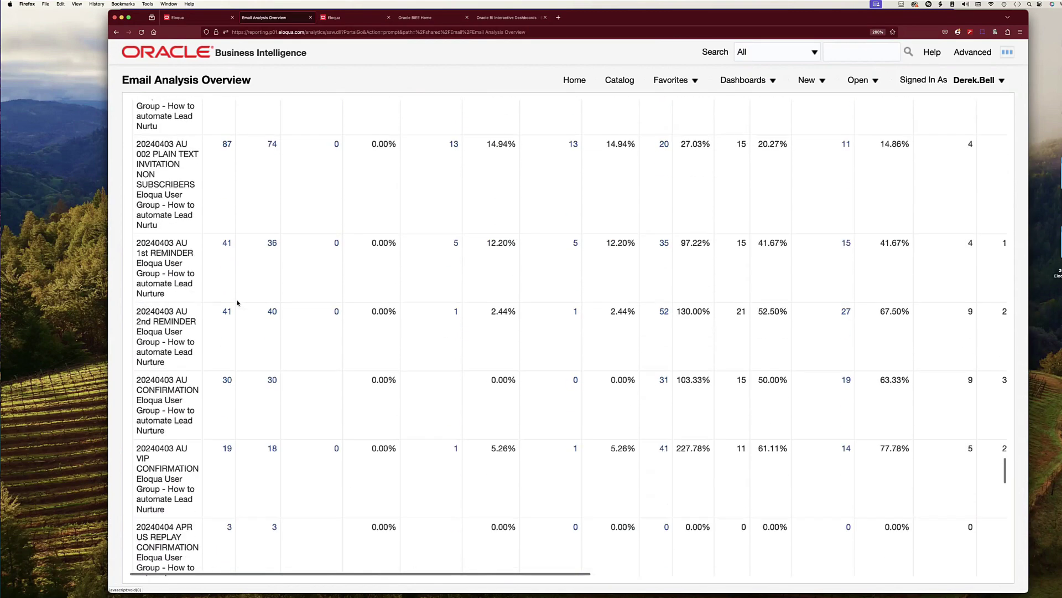
{"action": "scroll", "coordinate": [238, 302], "scroll_direction": "down", "scroll_amount": 15}
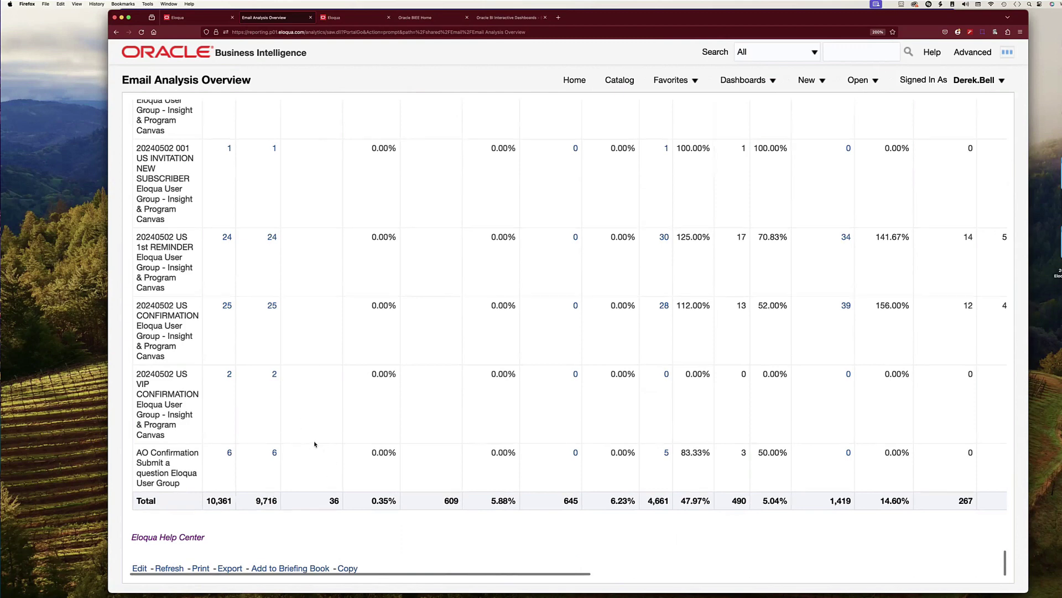
{"action": "scroll", "coordinate": [332, 314], "scroll_direction": "up", "scroll_amount": 20}
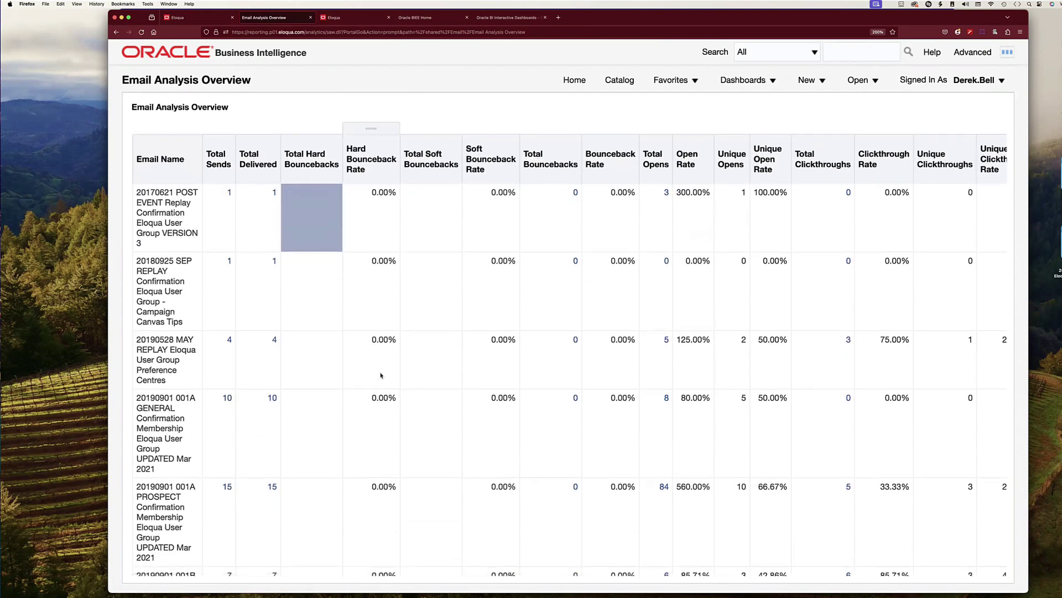
{"action": "scroll", "coordinate": [382, 372], "scroll_direction": "down", "scroll_amount": 2}
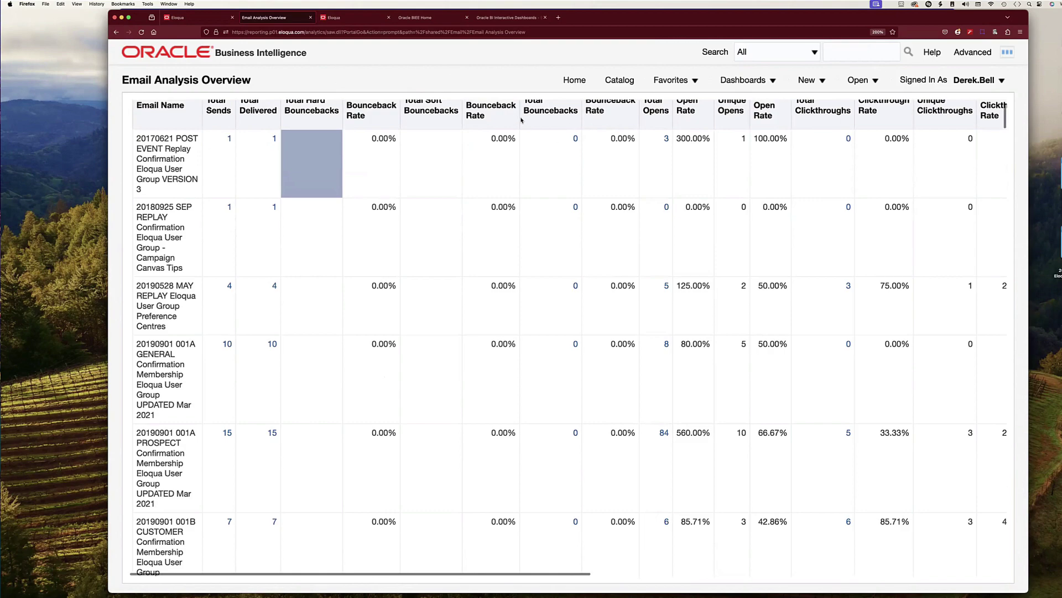
{"action": "scroll", "coordinate": [431, 367], "scroll_direction": "down", "scroll_amount": 20}
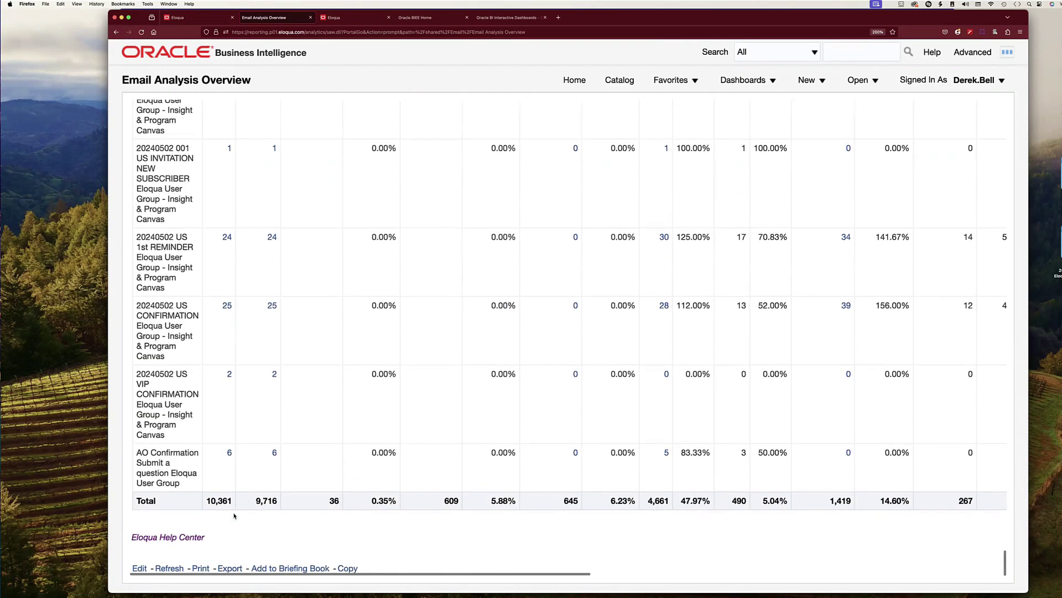
Step: Export the Email Analysis Overview report in Excel 2007+ format and dismiss the export confirmation
{"action": "left_click", "coordinate": [229, 569]}
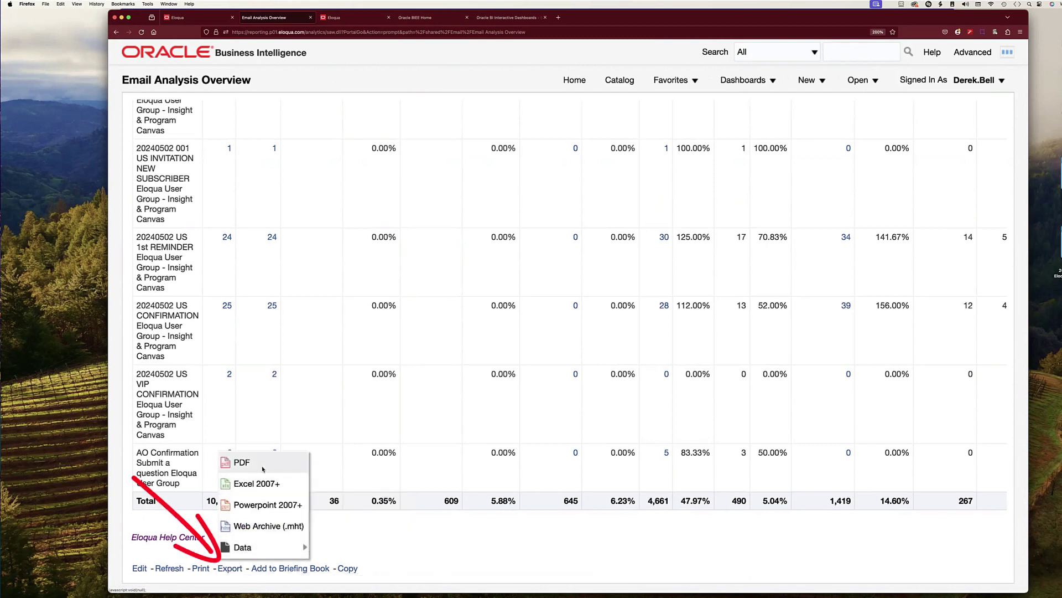
{"action": "mouse_move", "coordinate": [261, 544]}
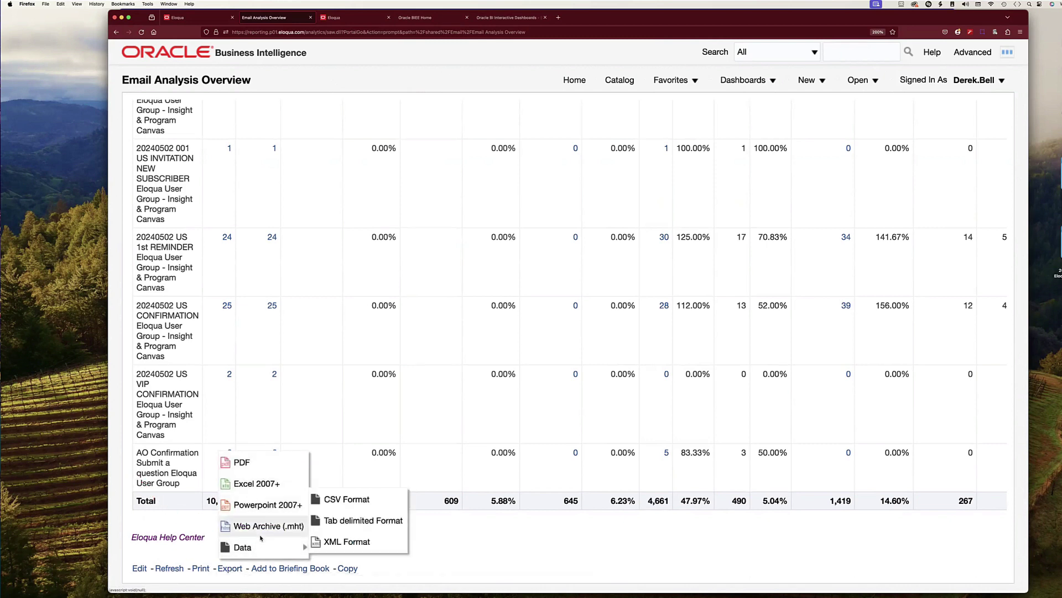
{"action": "left_click", "coordinate": [259, 485]}
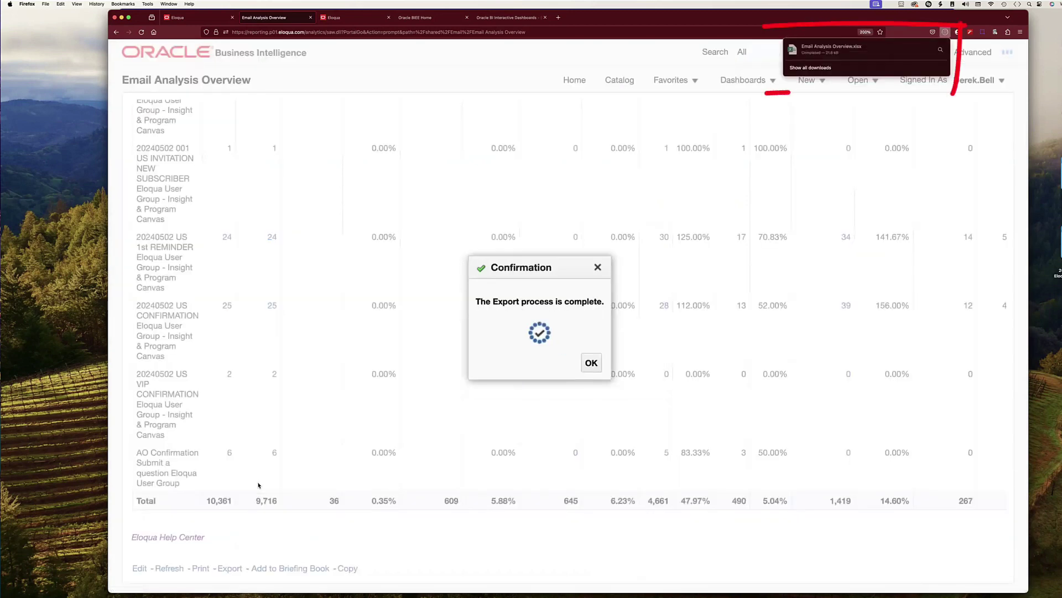
{"action": "left_click", "coordinate": [591, 362]}
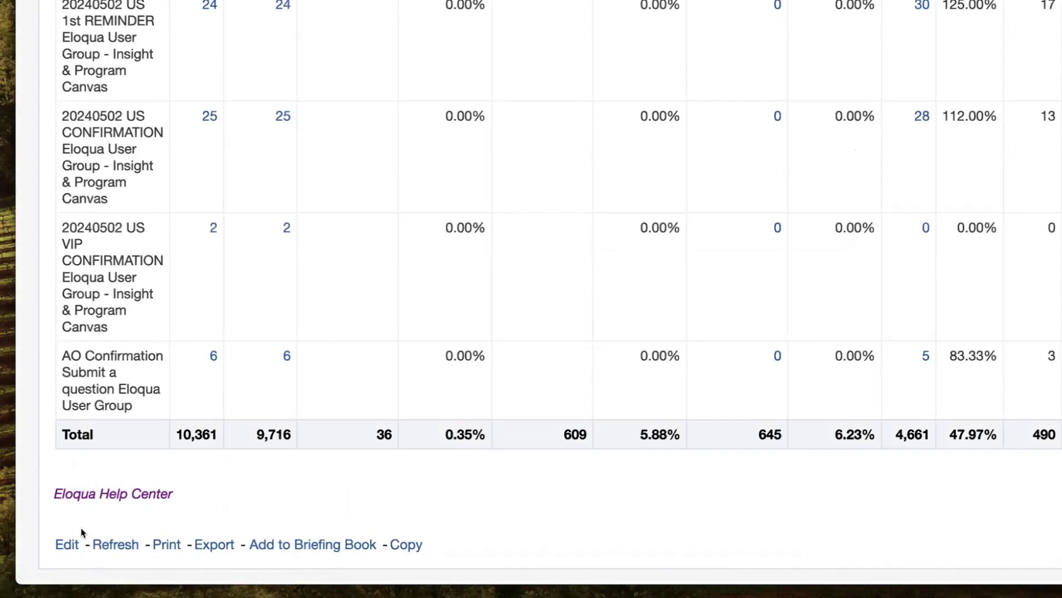
{"action": "key", "text": "super+plus"}
{"action": "scroll", "coordinate": [516, 337], "scroll_direction": "down", "scroll_amount": 15}
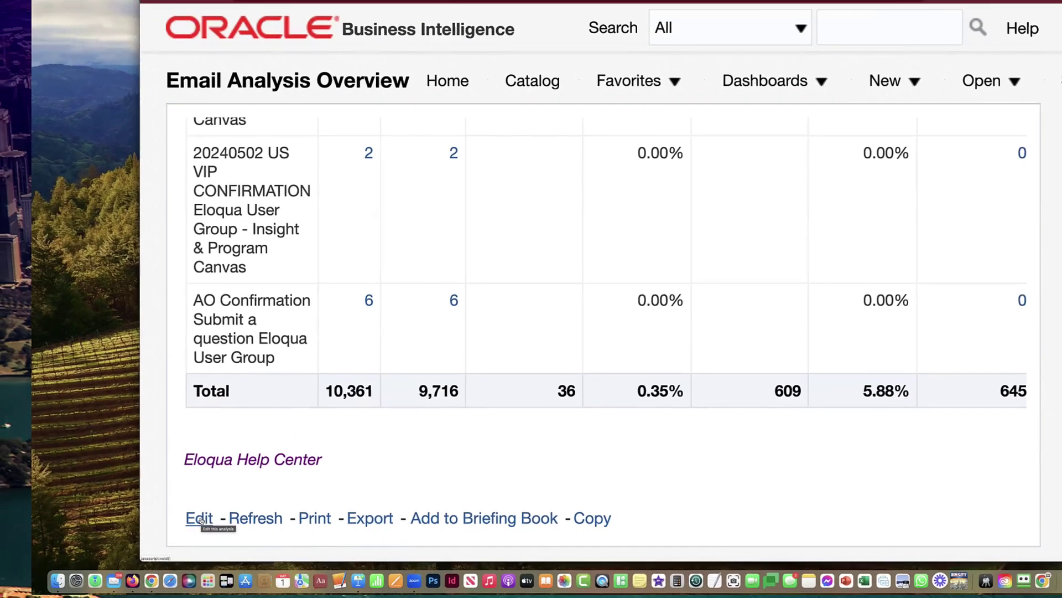
{"action": "key", "text": "super+0"}
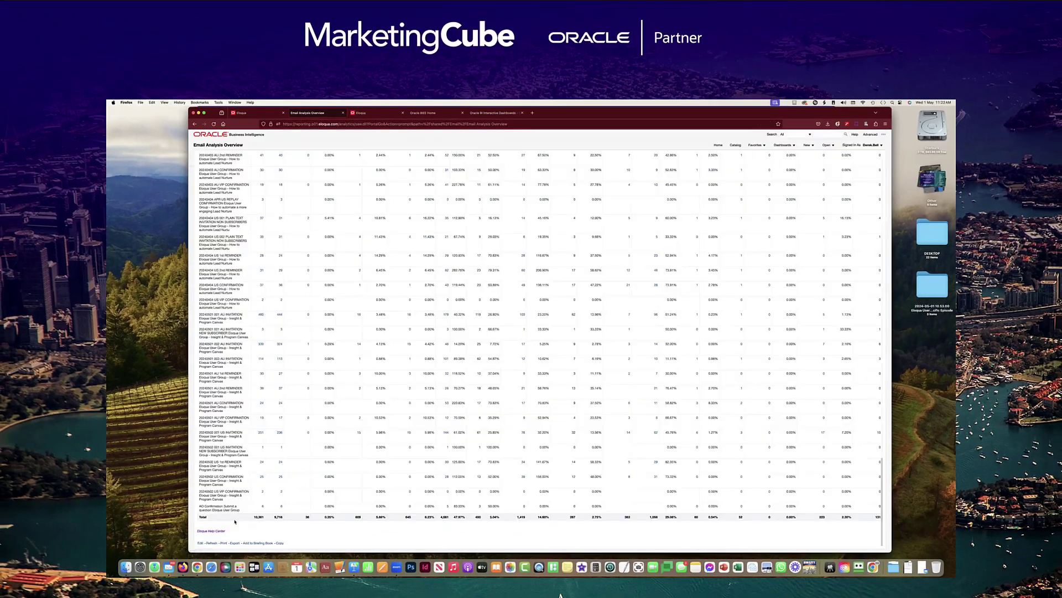
{"action": "scroll", "coordinate": [352, 425], "scroll_direction": "up", "scroll_amount": 15}
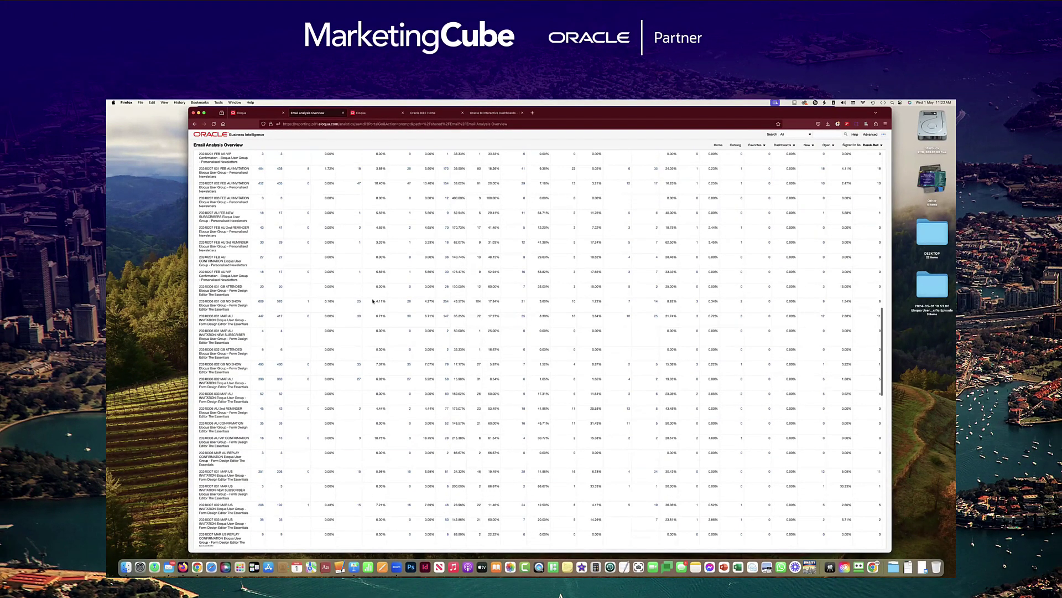
{"action": "scroll", "coordinate": [373, 300], "scroll_direction": "up", "scroll_amount": 15}
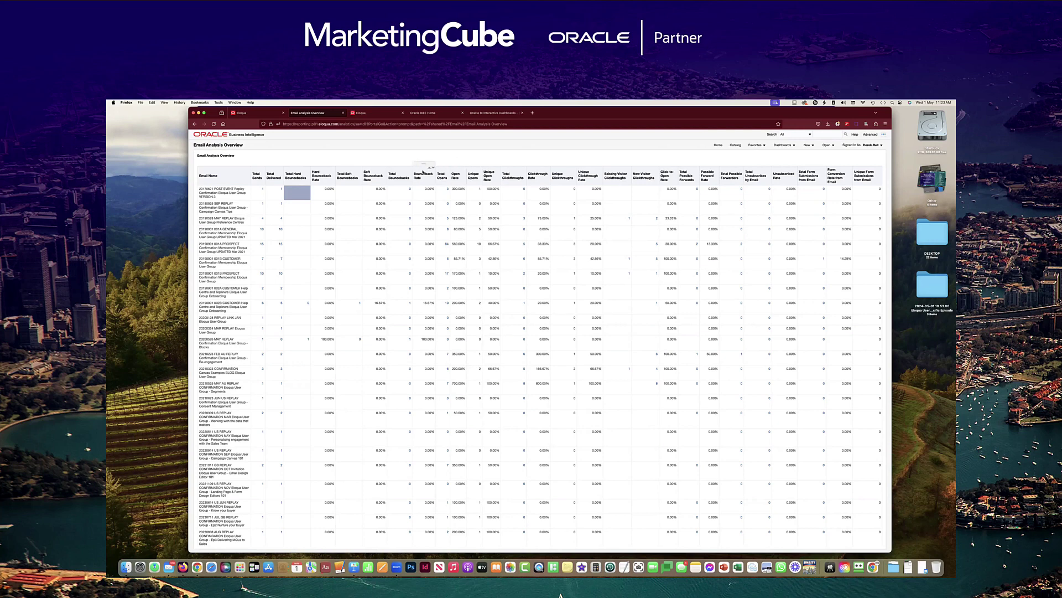
{"action": "key", "text": "super+Tab"}
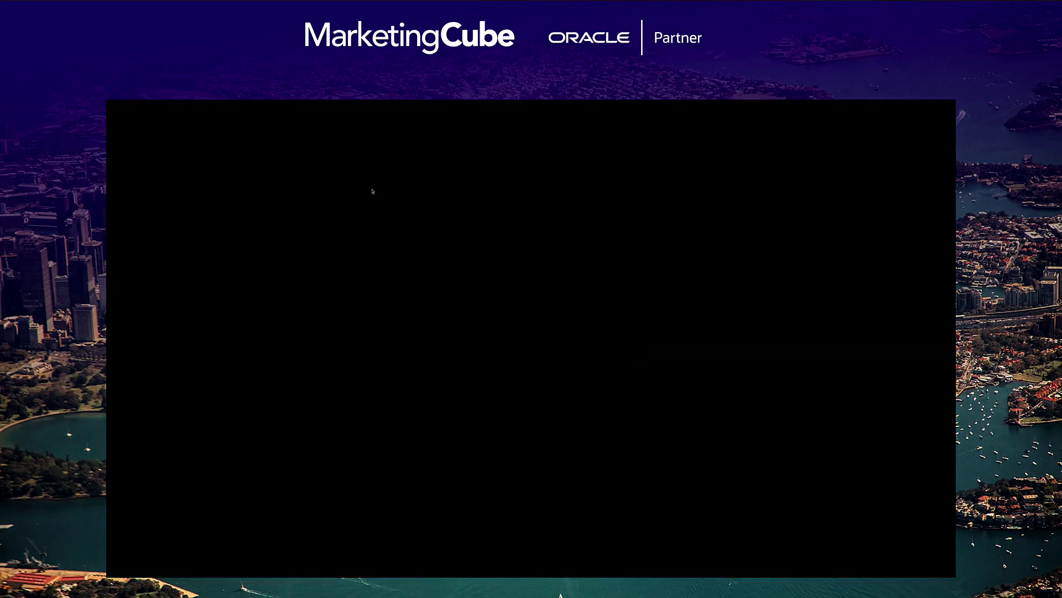
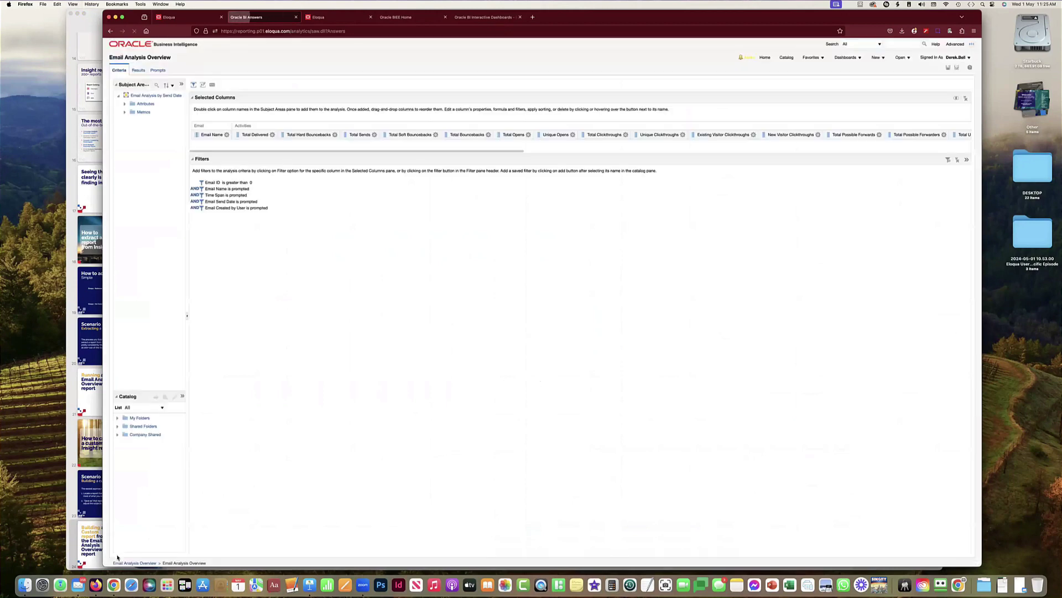
Step: Try to save the analysis over the original Email Analysis Overview report in the shared Email folder
{"action": "key", "text": "super+plus"}
{"action": "key", "text": "super+plus"}
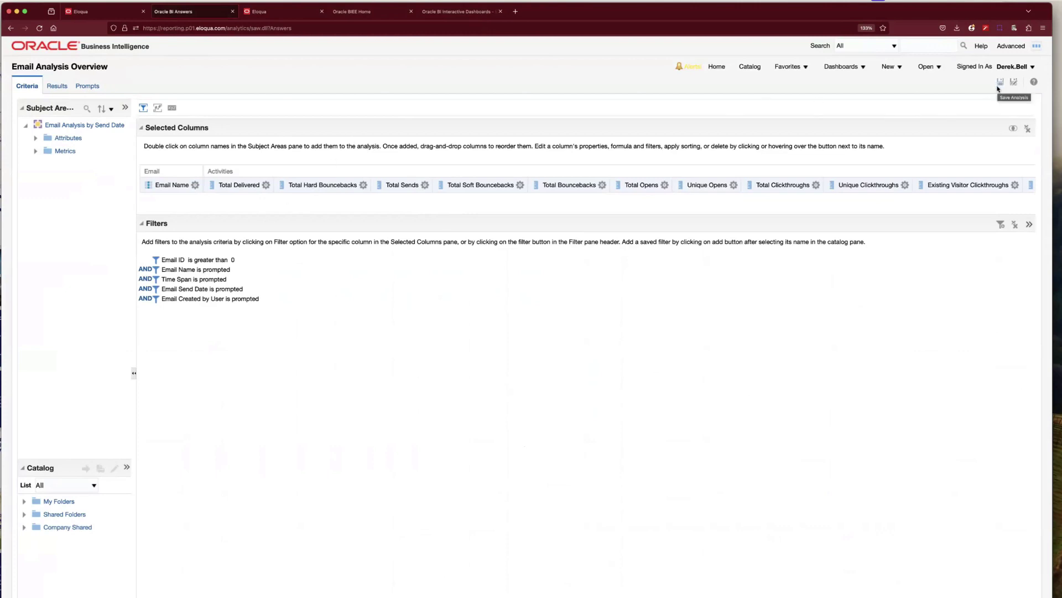
{"action": "key", "text": "super+equal"}
{"action": "key", "text": "super+equal"}
{"action": "key", "text": "super+equal"}
{"action": "key", "text": "super+equal"}
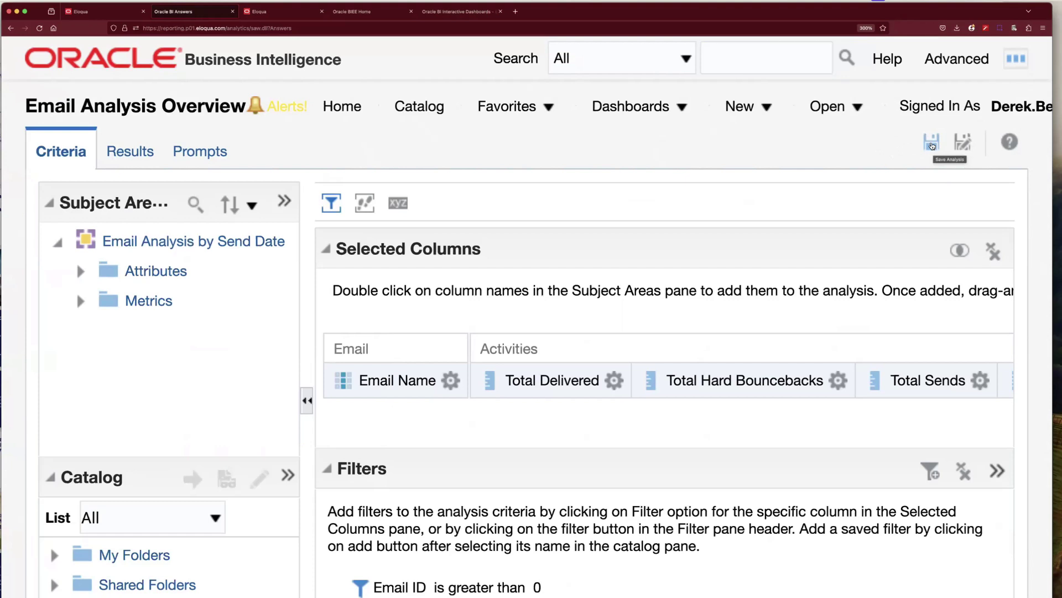
{"action": "key", "text": "super+0"}
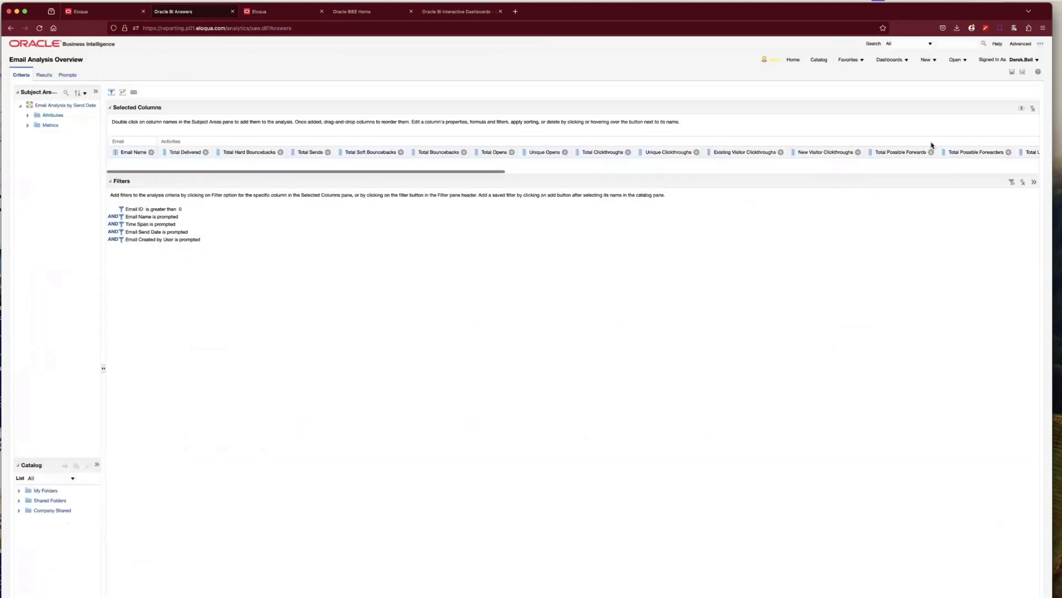
{"action": "left_click", "coordinate": [1014, 74]}
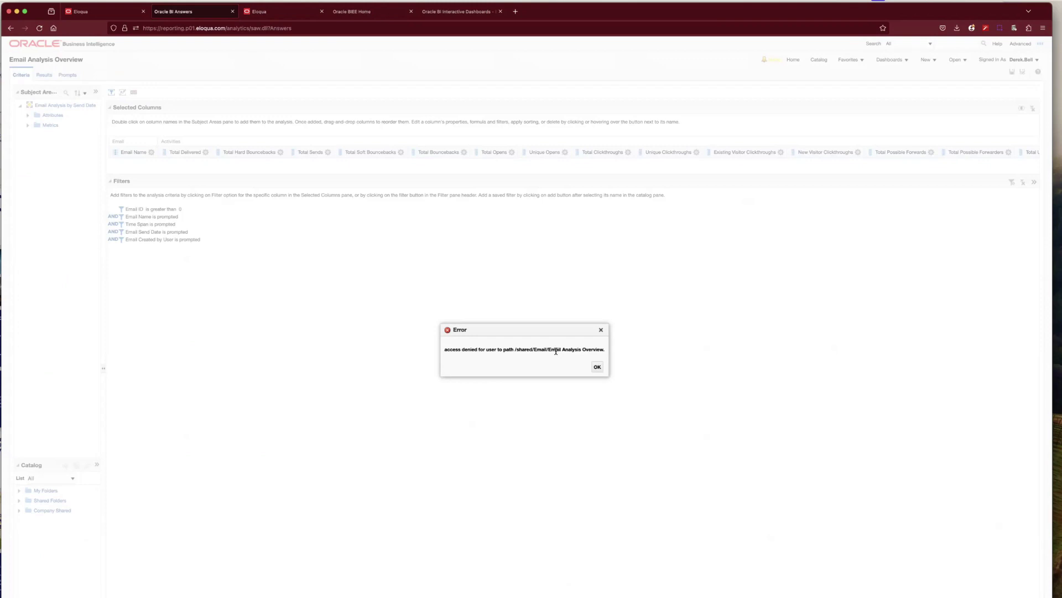
{"action": "left_click", "coordinate": [598, 366]}
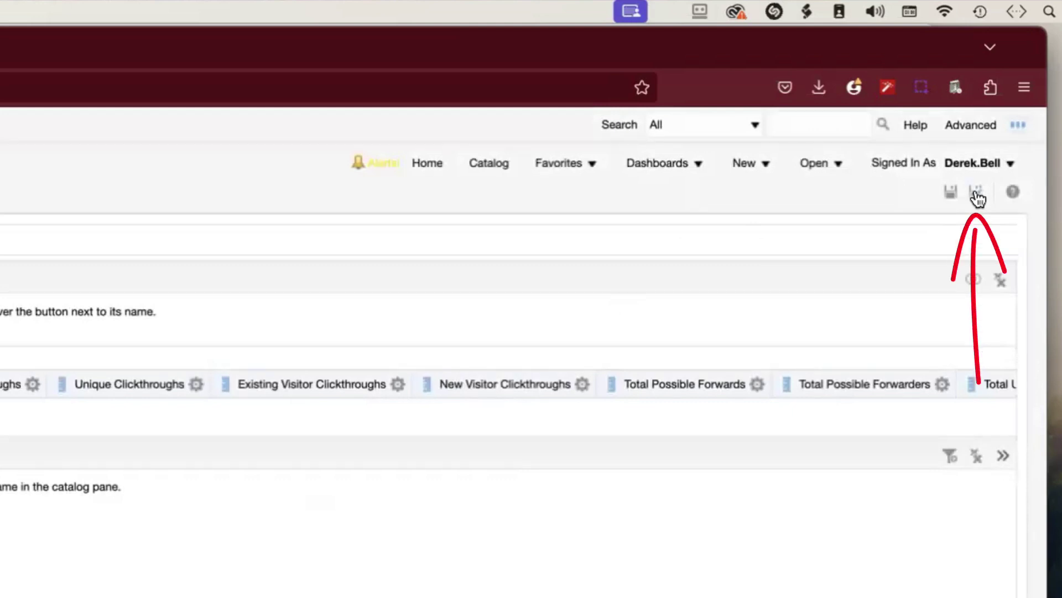
Step: Start saving the analysis as a new copy and browse the Company Shared folders for a possible save location
{"action": "left_click", "coordinate": [976, 194]}
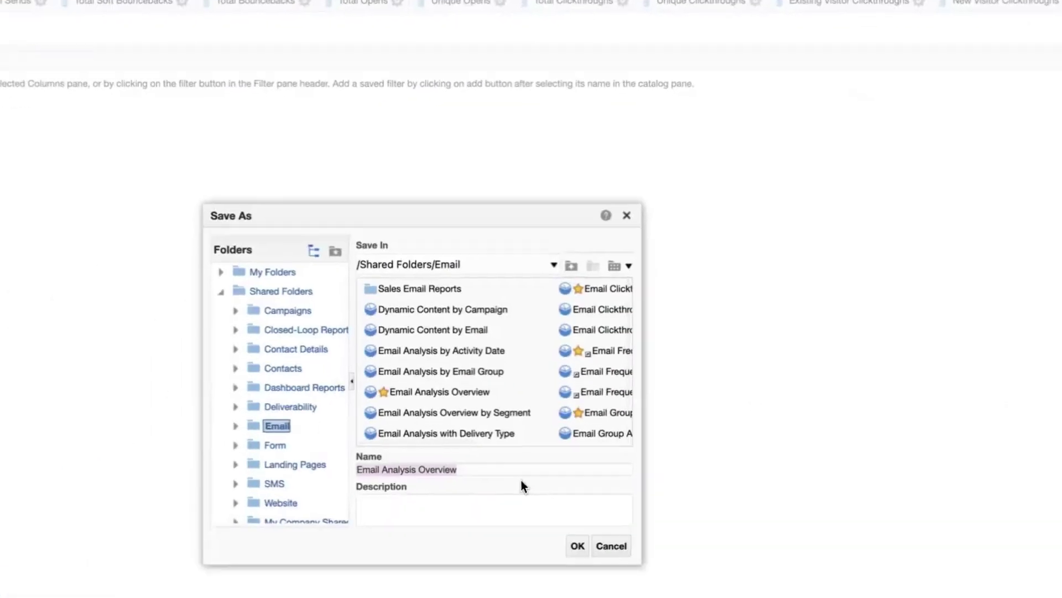
{"action": "scroll", "coordinate": [548, 351], "scroll_direction": "down", "scroll_amount": 1}
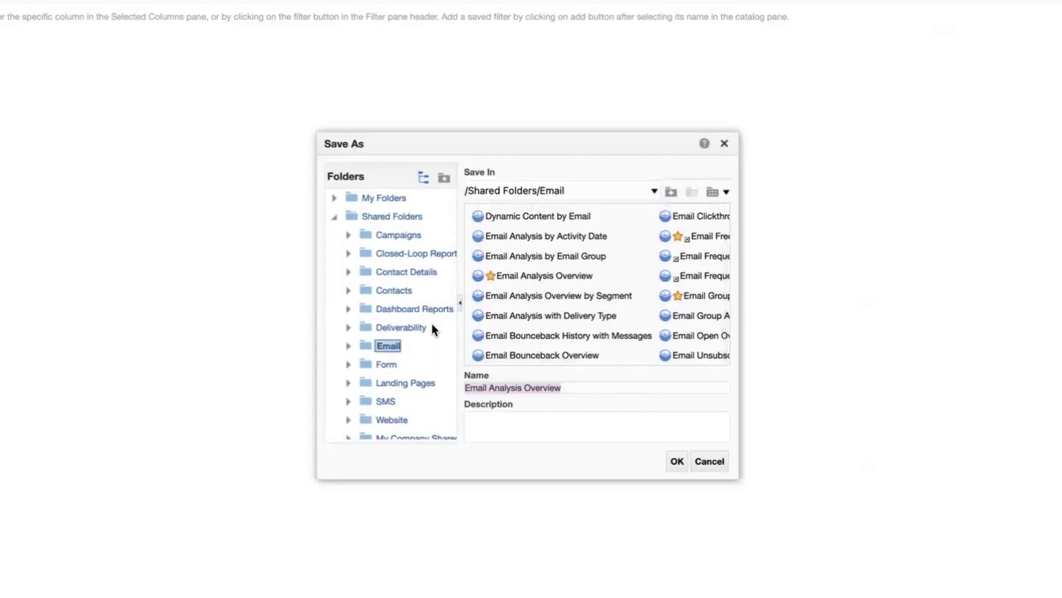
{"action": "scroll", "coordinate": [386, 298], "scroll_direction": "down", "scroll_amount": 1}
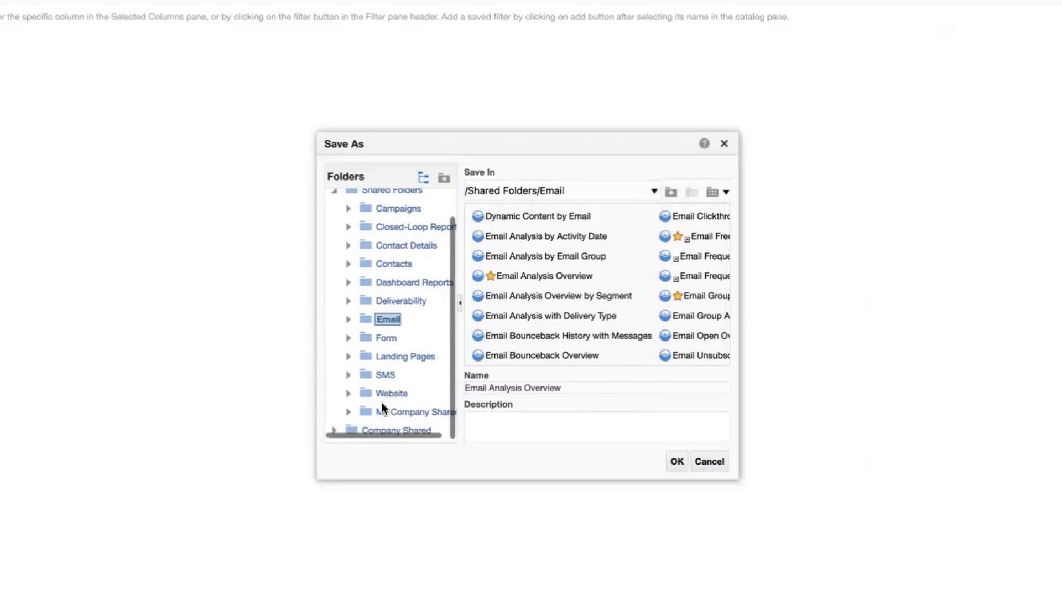
{"action": "left_click", "coordinate": [334, 428]}
{"action": "scroll", "coordinate": [371, 414], "scroll_direction": "down", "scroll_amount": 5}
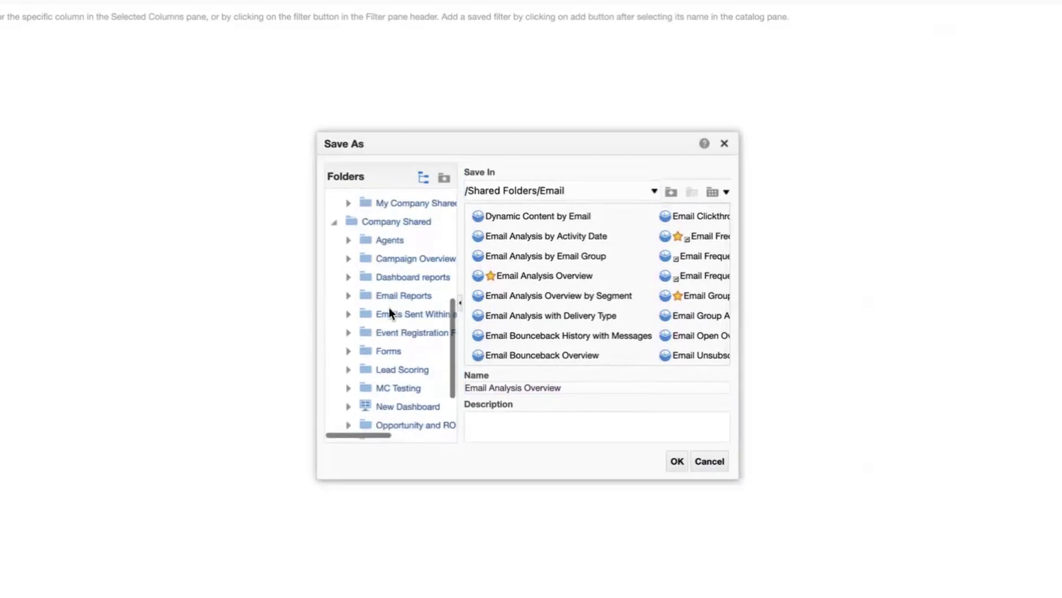
{"action": "scroll", "coordinate": [390, 345], "scroll_direction": "down", "scroll_amount": 2}
{"action": "scroll", "coordinate": [390, 344], "scroll_direction": "up", "scroll_amount": 3}
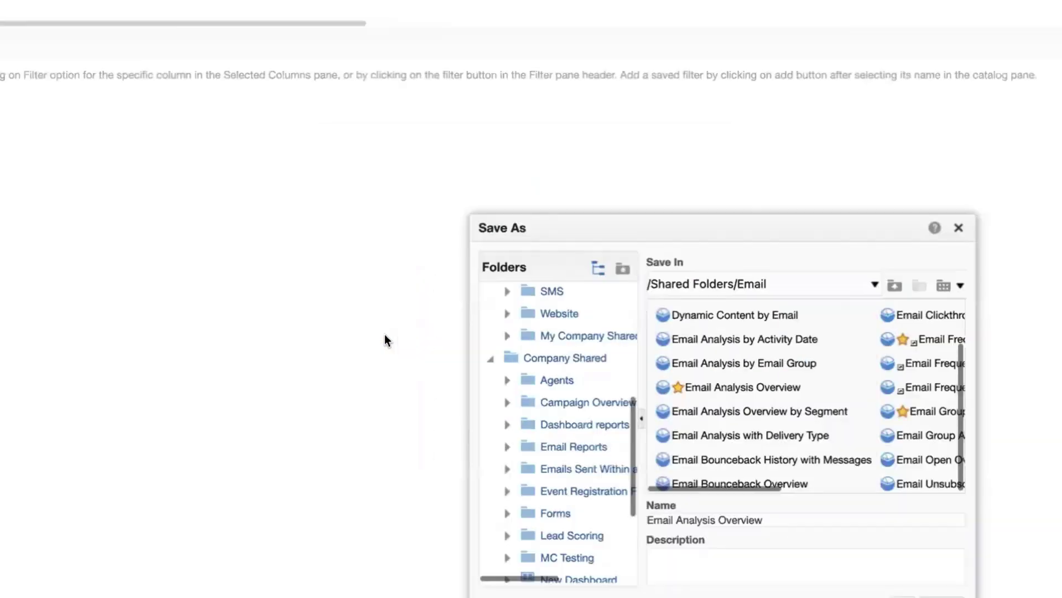
{"action": "scroll", "coordinate": [681, 314], "scroll_direction": "right", "scroll_amount": 6}
{"action": "scroll", "coordinate": [686, 320], "scroll_direction": "left", "scroll_amount": 4}
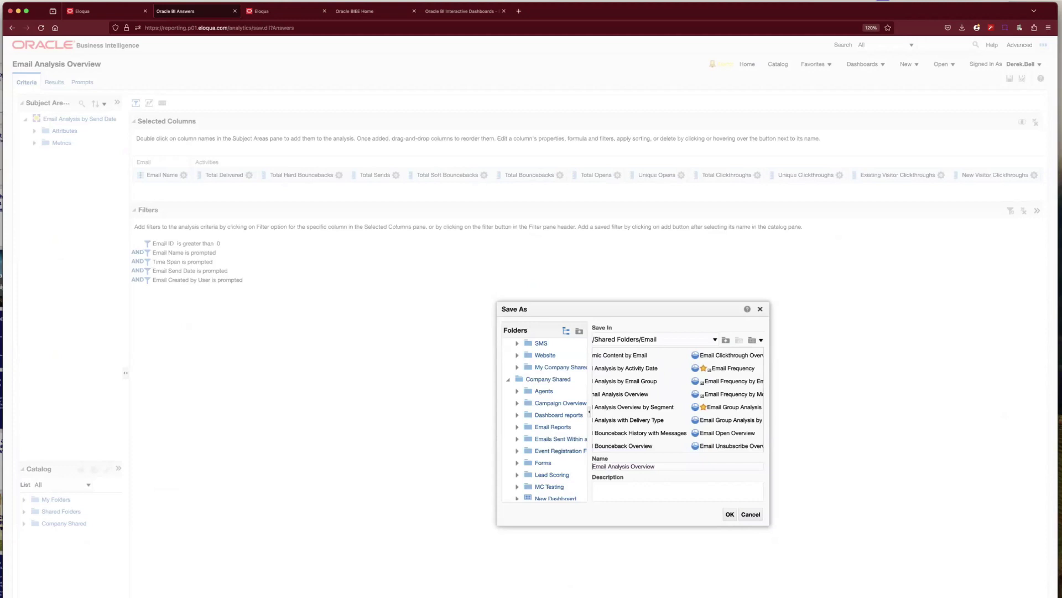
Step: Name the copy "Eloqua User Group", describe it as "based on the Email Analysis Overview", and cancel without saving
{"action": "type", "text": "Eloqua User Group"}
{"action": "left_click_drag", "start_coordinate": [644, 466], "coordinate": [712, 466]}
{"action": "key", "text": "super+x"}
{"action": "left_click", "coordinate": [656, 490]}
{"action": "key", "text": "super+v"}
{"action": "left_click", "coordinate": [593, 485]}
{"action": "type", "text": "based on the"}
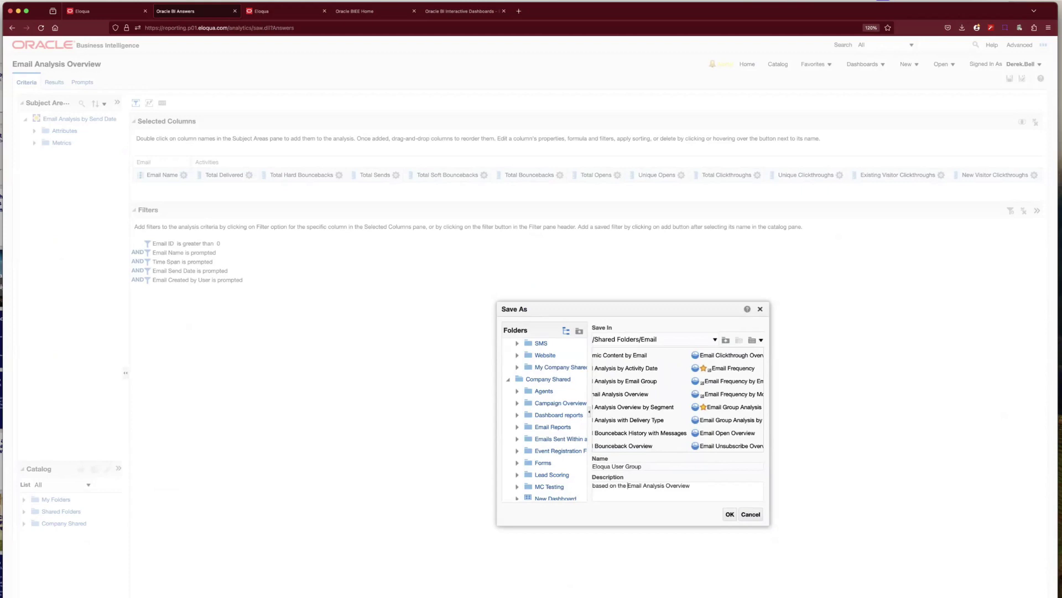
{"action": "left_click", "coordinate": [750, 515]}
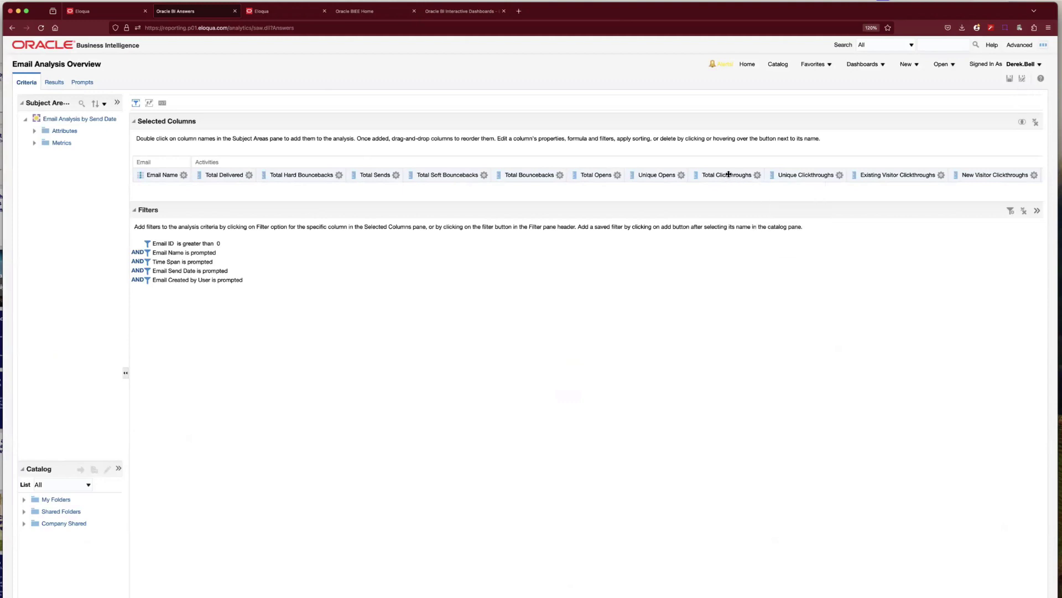
Step: Move the Total Clickthroughs column directly after Total Opens in the selected columns
{"action": "left_click_drag", "start_coordinate": [728, 174], "coordinate": [631, 175]}
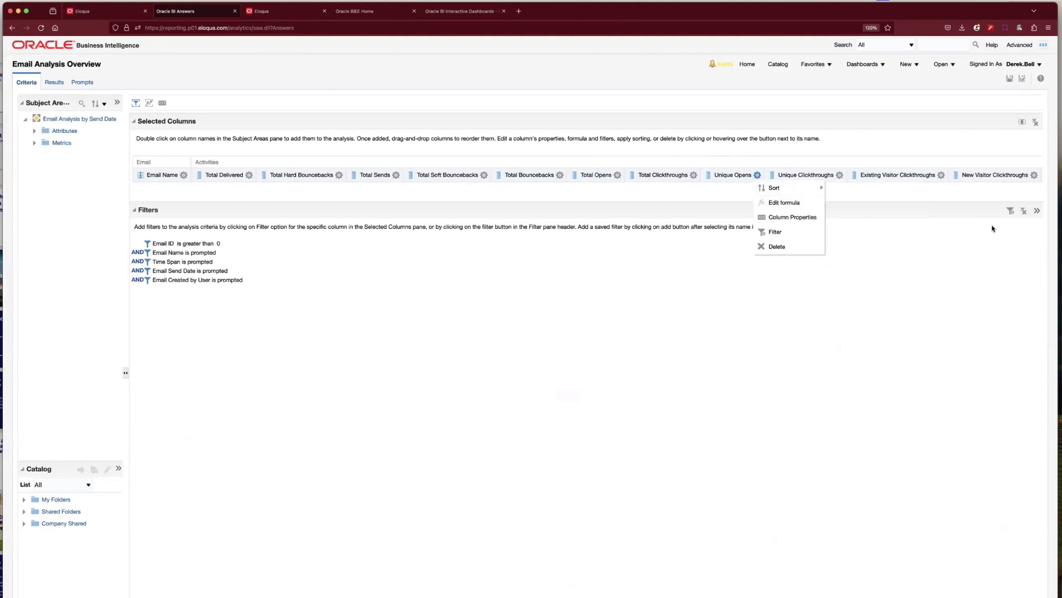
Step: Try to add an Email Name filter using the "contains all" operator with the value "Eloqua User Group"
{"action": "left_click", "coordinate": [1010, 211]}
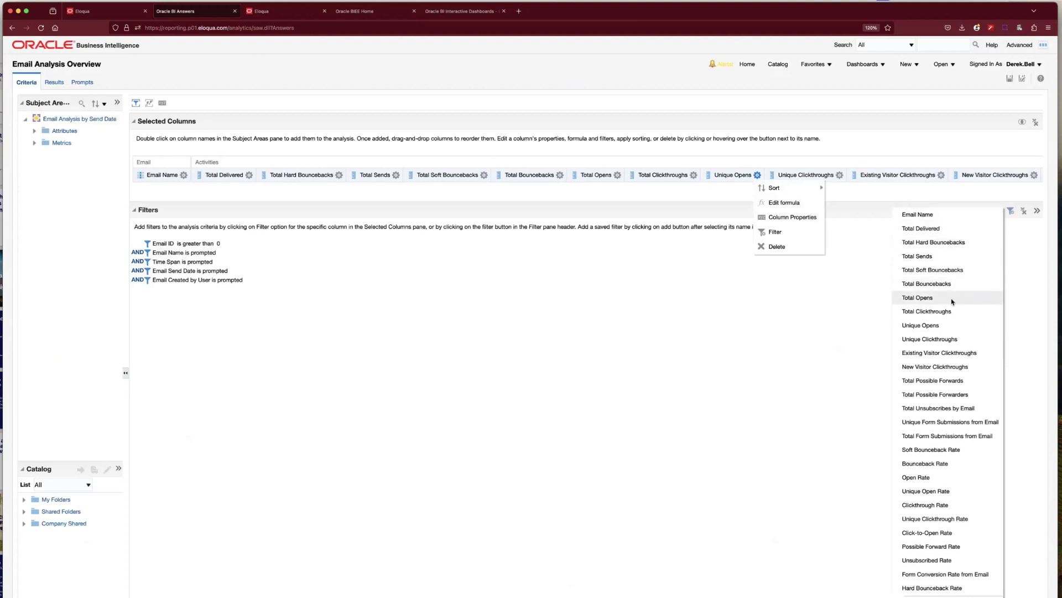
{"action": "left_click", "coordinate": [941, 216]}
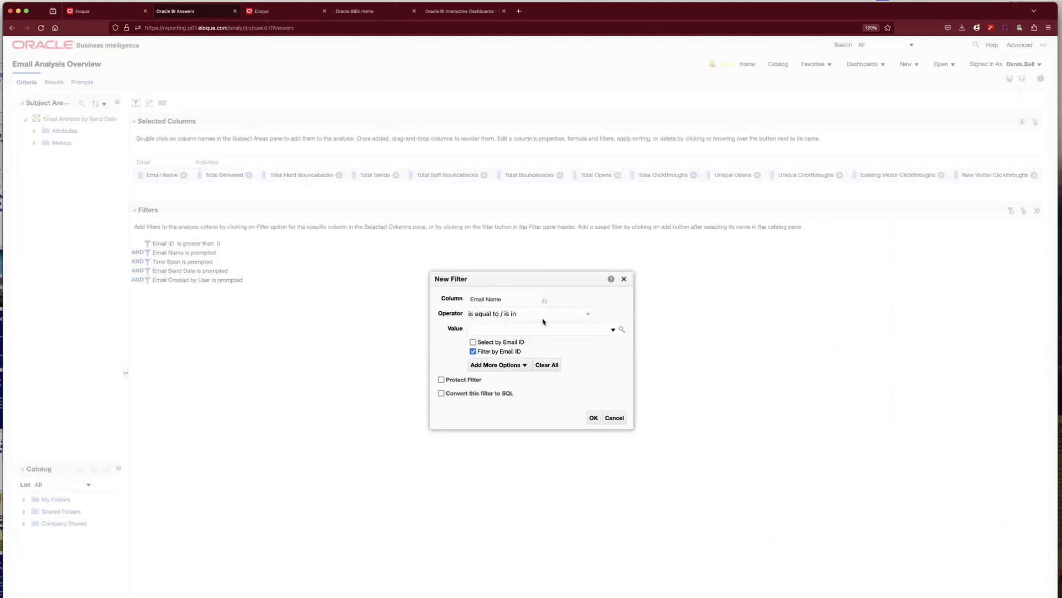
{"action": "left_click", "coordinate": [588, 315]}
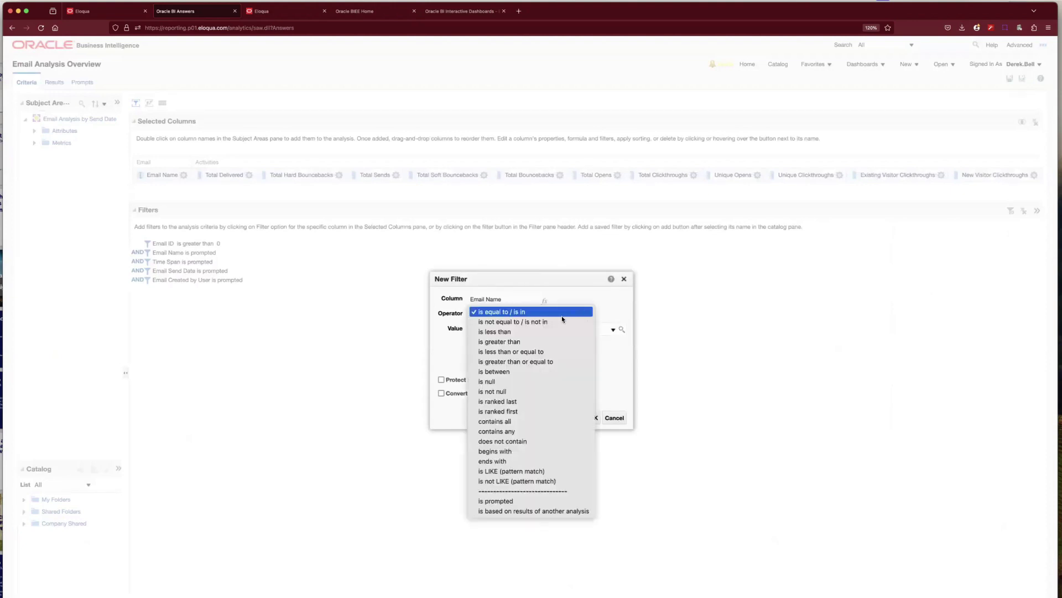
{"action": "left_click", "coordinate": [535, 420]}
{"action": "type", "text": "Eloqua Usert Group"}
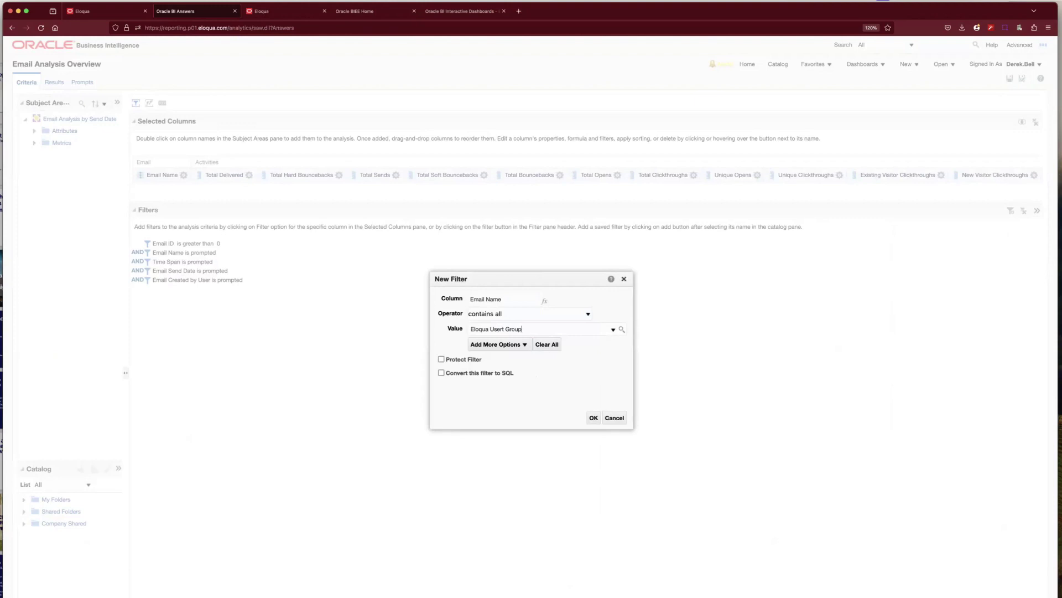
{"action": "key", "text": "BackSpace"}
{"action": "key", "text": "BackSpace"}
{"action": "key", "text": "BackSpace"}
{"action": "key", "text": "BackSpace"}
{"action": "type", "text": "G"}
{"action": "left_click", "coordinate": [594, 418]}
{"action": "mouse_move", "coordinate": [1034, 175]}
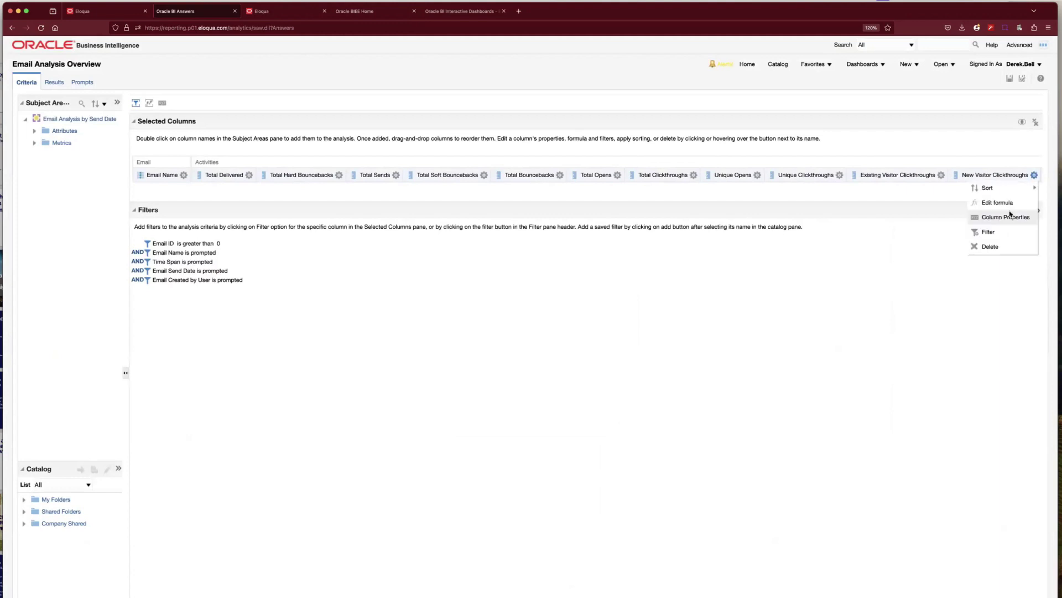
{"action": "left_click", "coordinate": [1009, 213]}
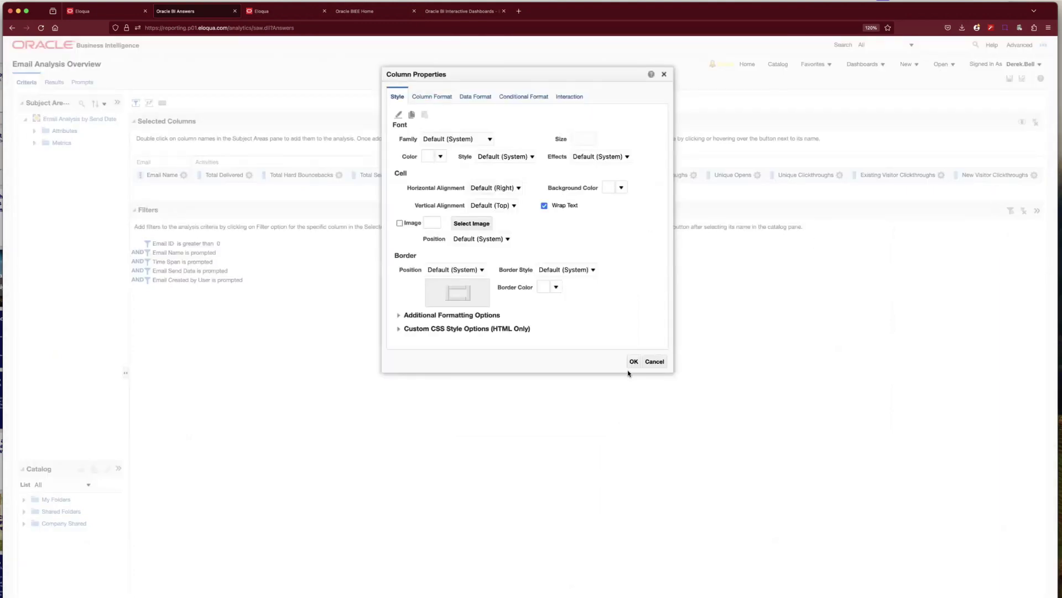
{"action": "left_click", "coordinate": [654, 361]}
Step: Start a new filter on the Email Group column from the Email attributes of the Email Analysis by Send Date subject area
{"action": "left_click", "coordinate": [1010, 211]}
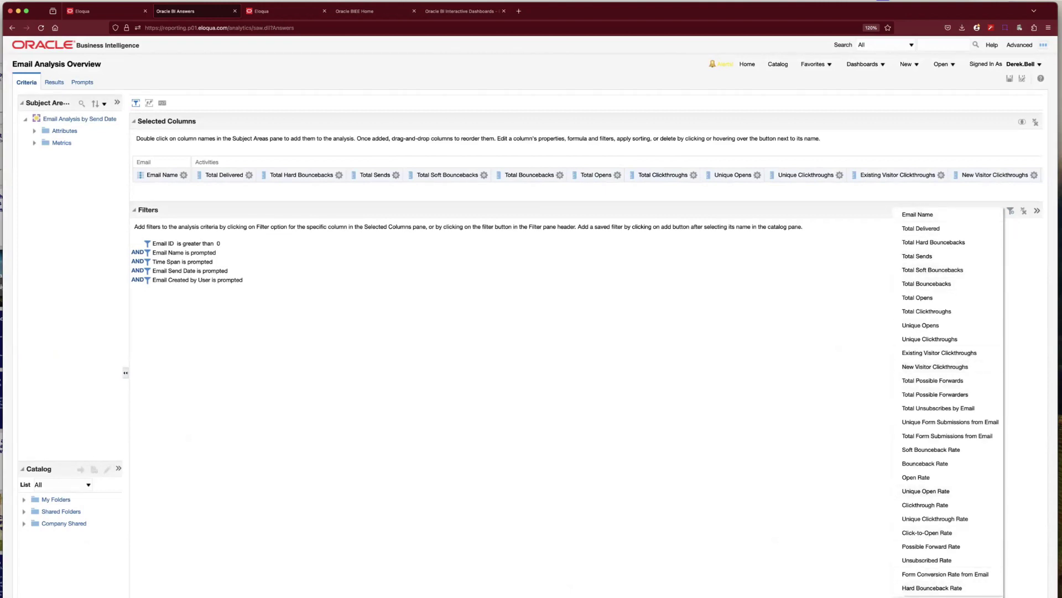
{"action": "left_click", "coordinate": [935, 596]}
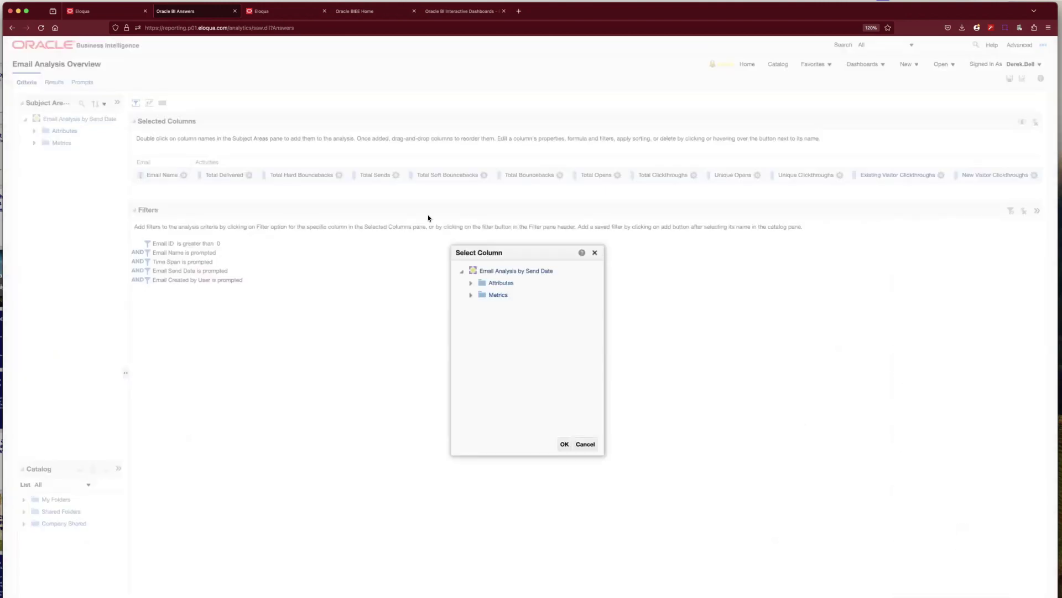
{"action": "left_click", "coordinate": [471, 283]}
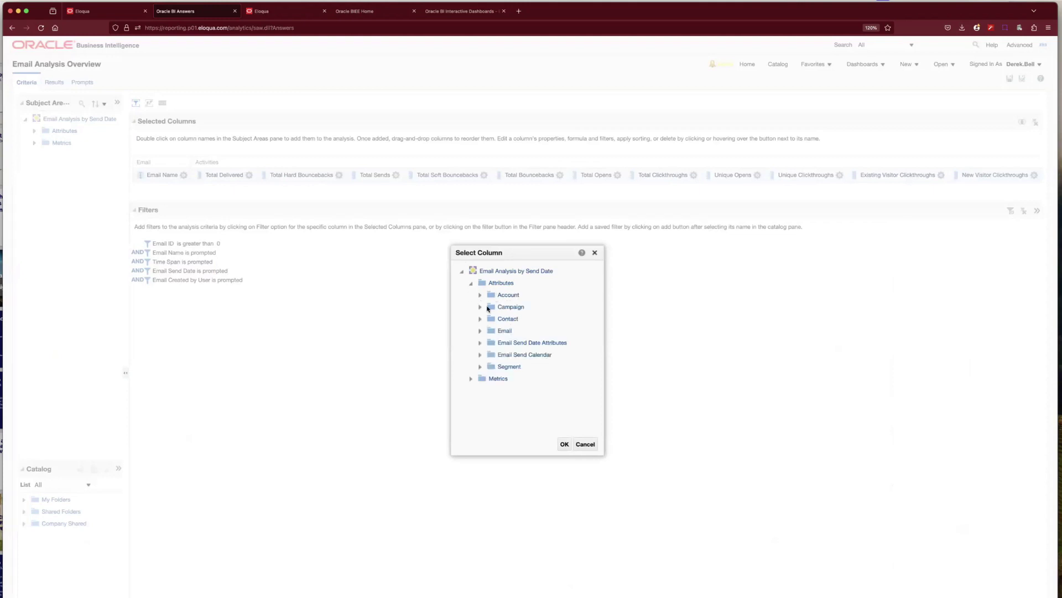
{"action": "left_click", "coordinate": [480, 332]}
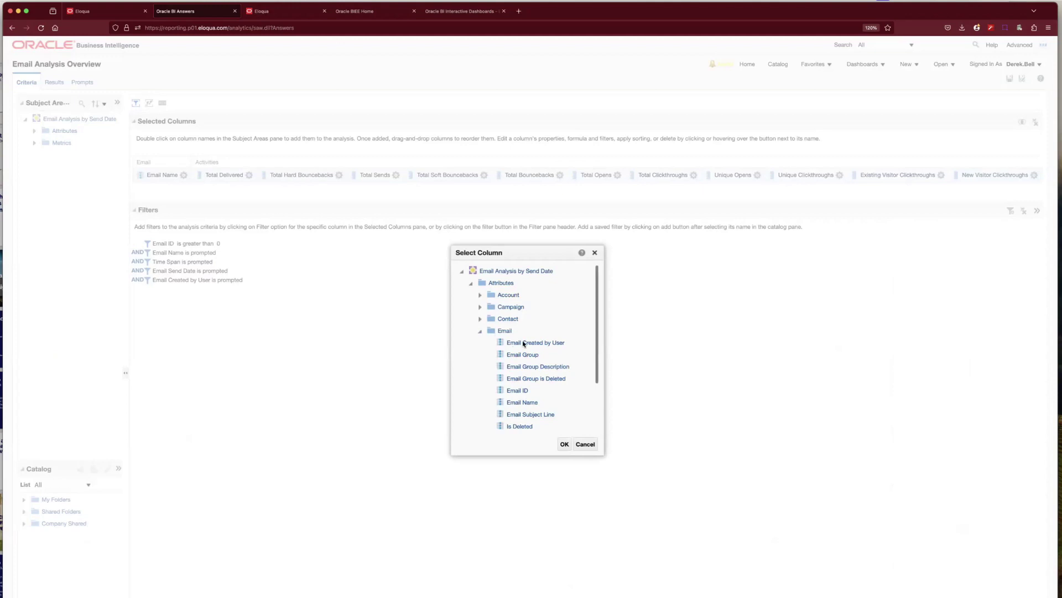
{"action": "left_click", "coordinate": [521, 356]}
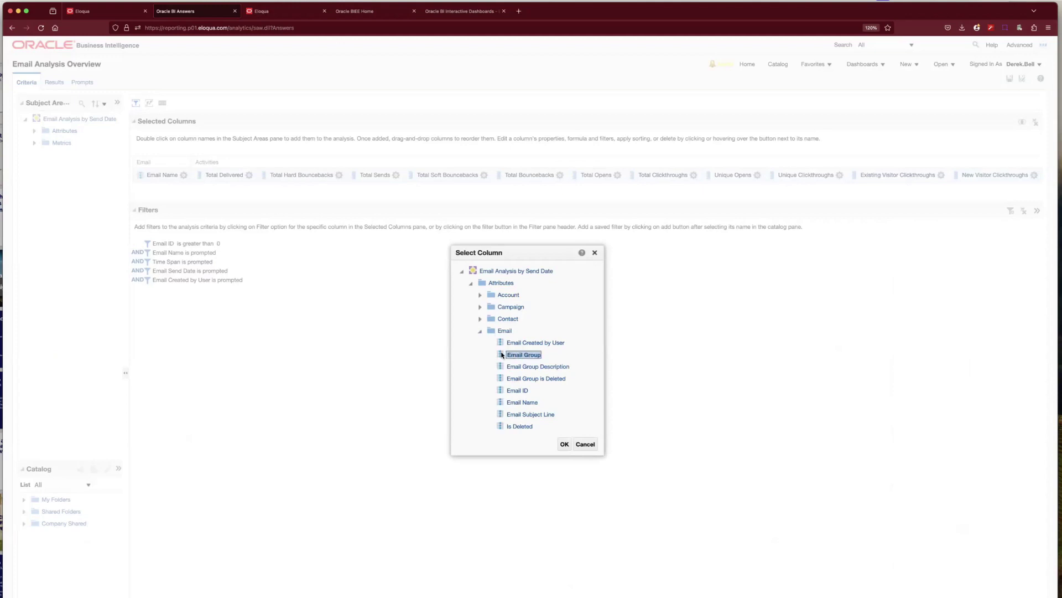
{"action": "left_click", "coordinate": [564, 443]}
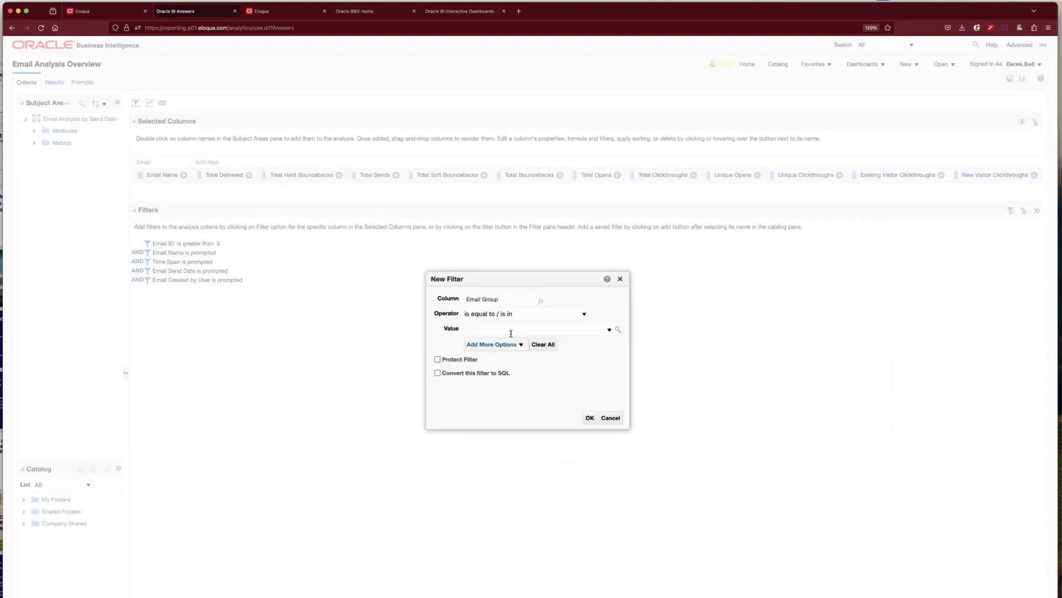
Step: Set the Email Group filter to equal "Eloqua User Group" and cancel it without applying
{"action": "left_click", "coordinate": [610, 331]}
{"action": "scroll", "coordinate": [512, 381], "scroll_direction": "down", "scroll_amount": 5}
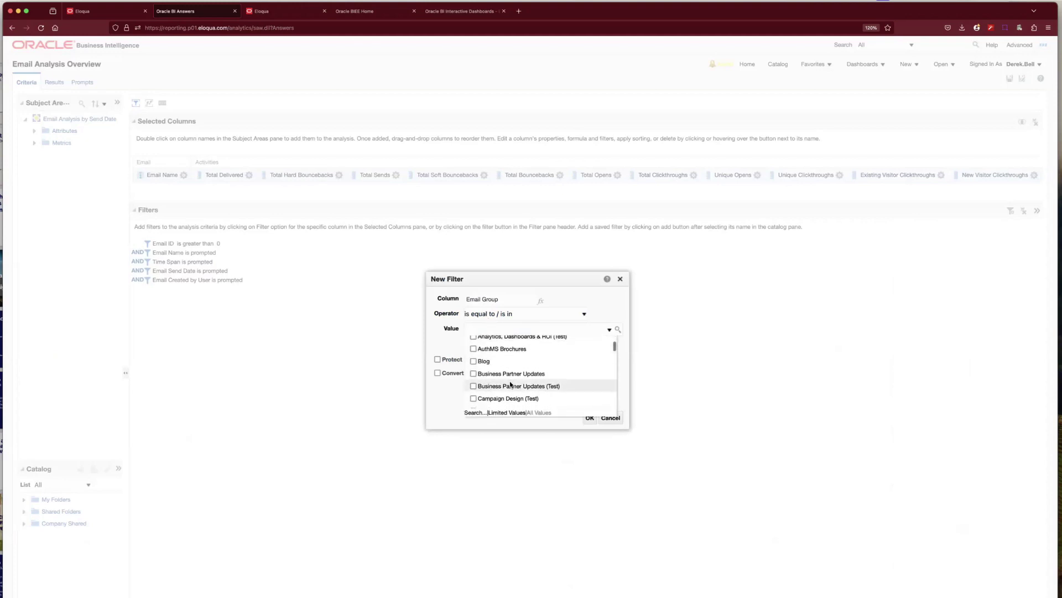
{"action": "scroll", "coordinate": [511, 382], "scroll_direction": "down", "scroll_amount": 3}
{"action": "scroll", "coordinate": [510, 379], "scroll_direction": "up", "scroll_amount": 4}
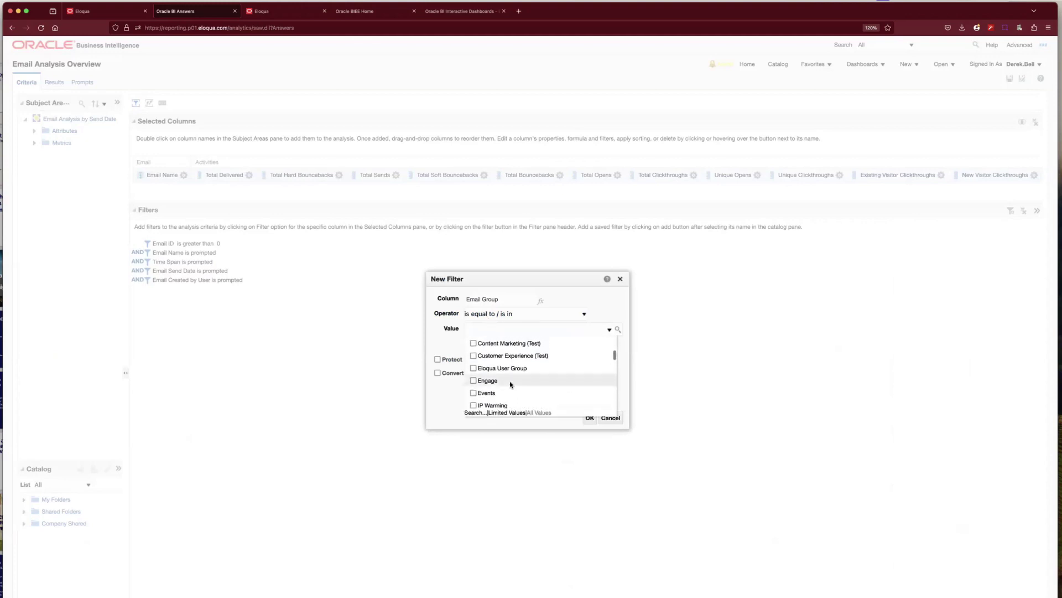
{"action": "left_click", "coordinate": [474, 369]}
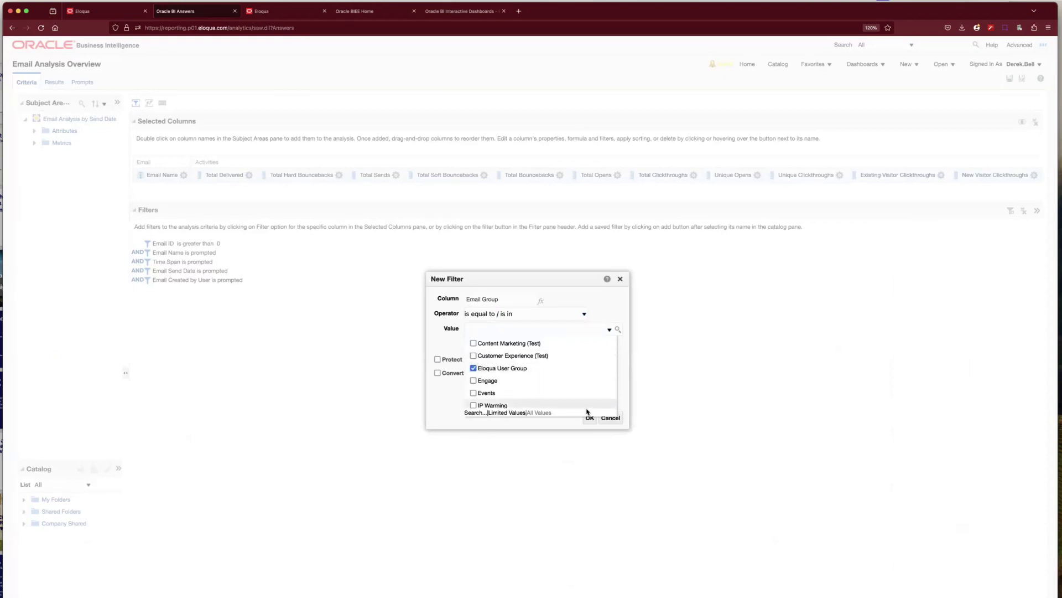
{"action": "left_click", "coordinate": [451, 386]}
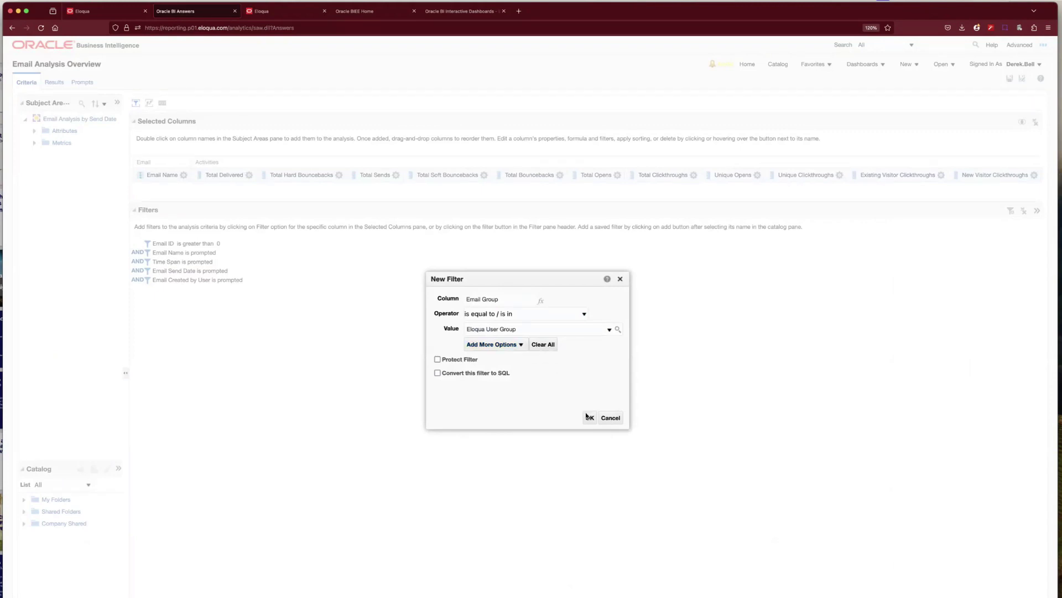
{"action": "left_click", "coordinate": [610, 419]}
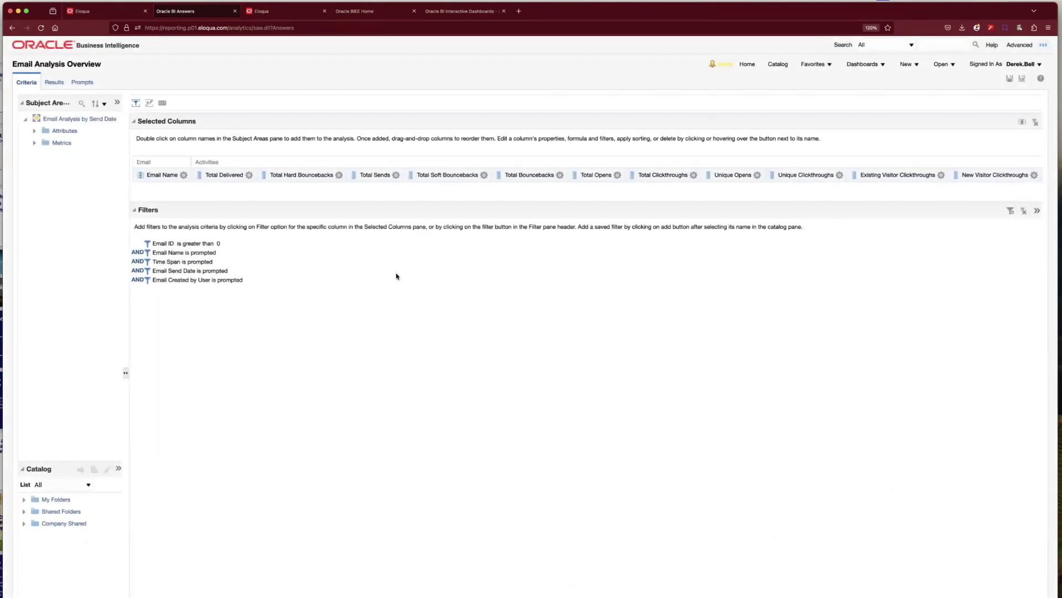
Step: Expand the subject area's Attributes and Metrics and examine the fields available under Campaign
{"action": "mouse_move", "coordinate": [195, 255]}
{"action": "left_click", "coordinate": [34, 132]}
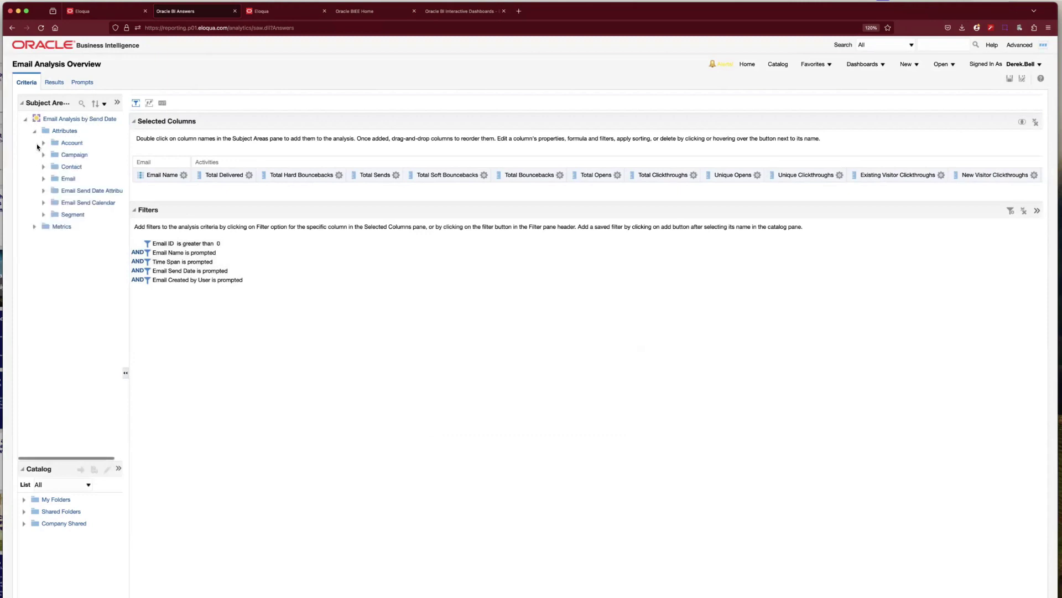
{"action": "left_click", "coordinate": [34, 227]}
{"action": "left_click", "coordinate": [560, 174]}
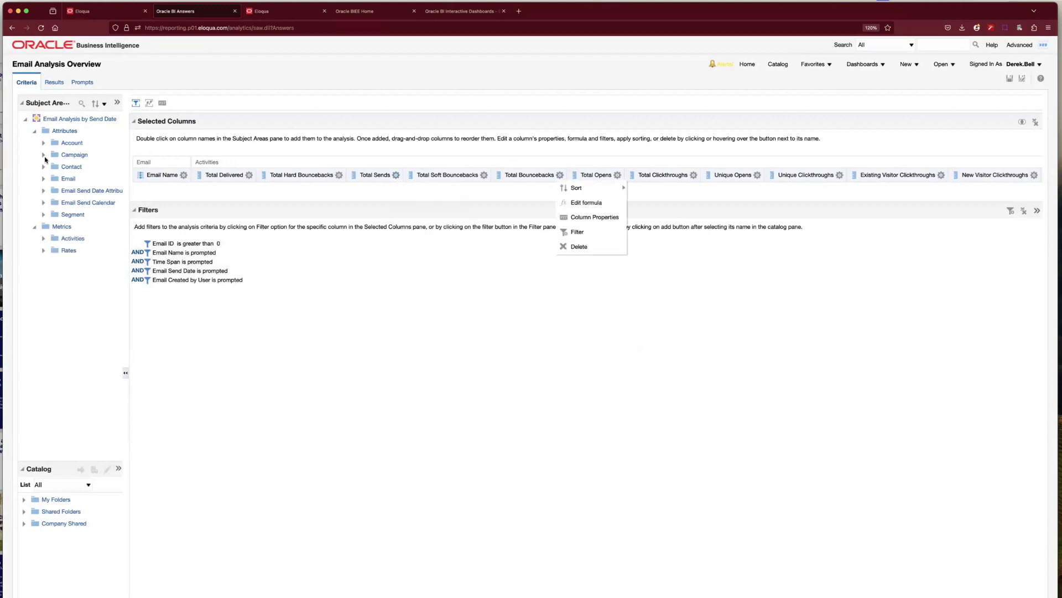
{"action": "left_click", "coordinate": [43, 155]}
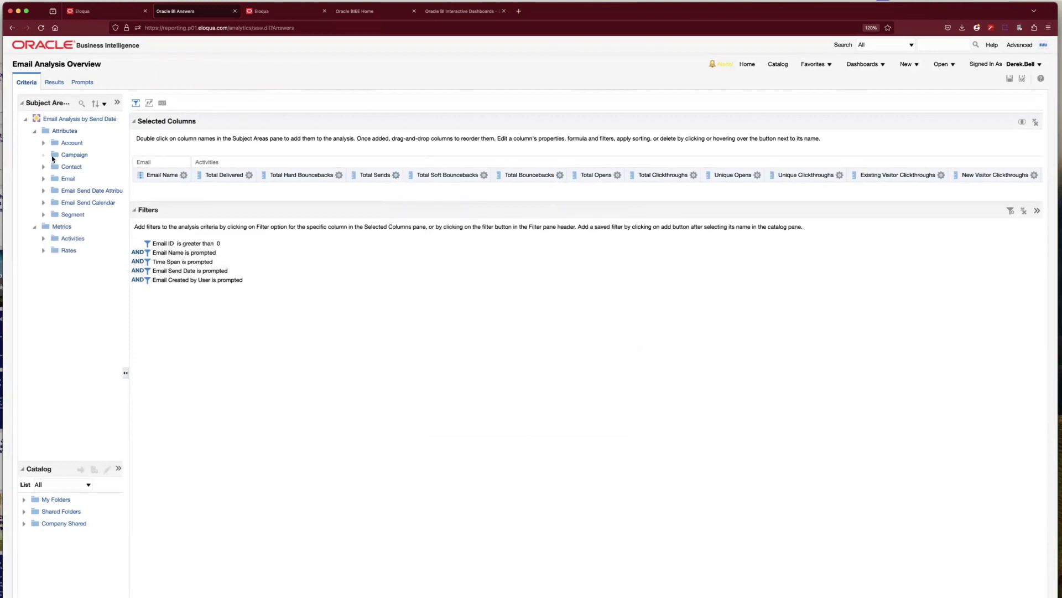
{"action": "scroll", "coordinate": [66, 246], "scroll_direction": "right", "scroll_amount": 2}
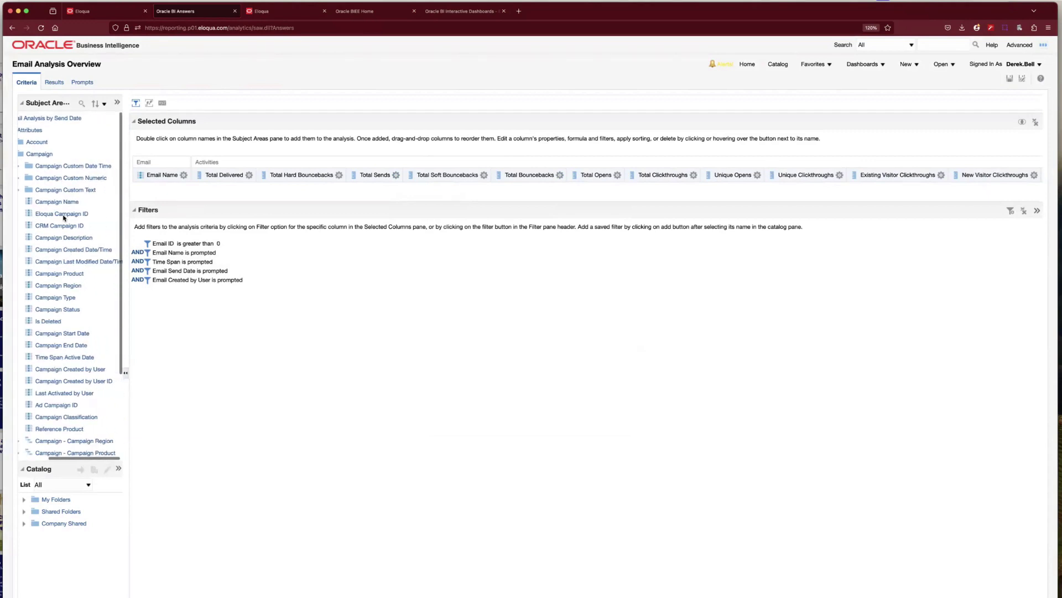
{"action": "scroll", "coordinate": [89, 225], "scroll_direction": "down", "scroll_amount": 2}
{"action": "scroll", "coordinate": [89, 224], "scroll_direction": "down", "scroll_amount": 2}
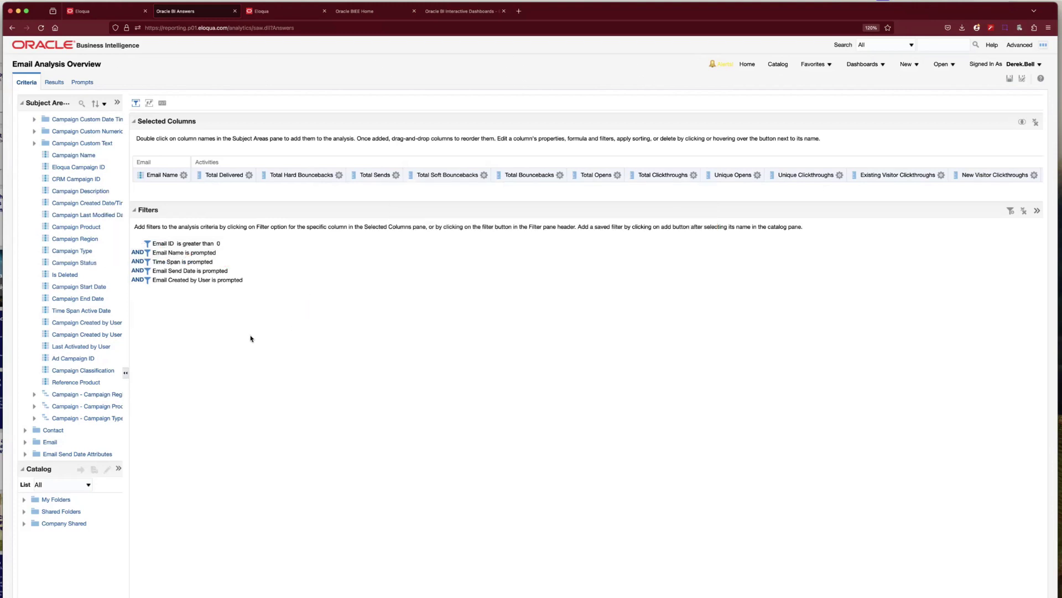
Step: Display the analysis results and look through the first emails in the compound layout table
{"action": "left_click", "coordinate": [249, 175]}
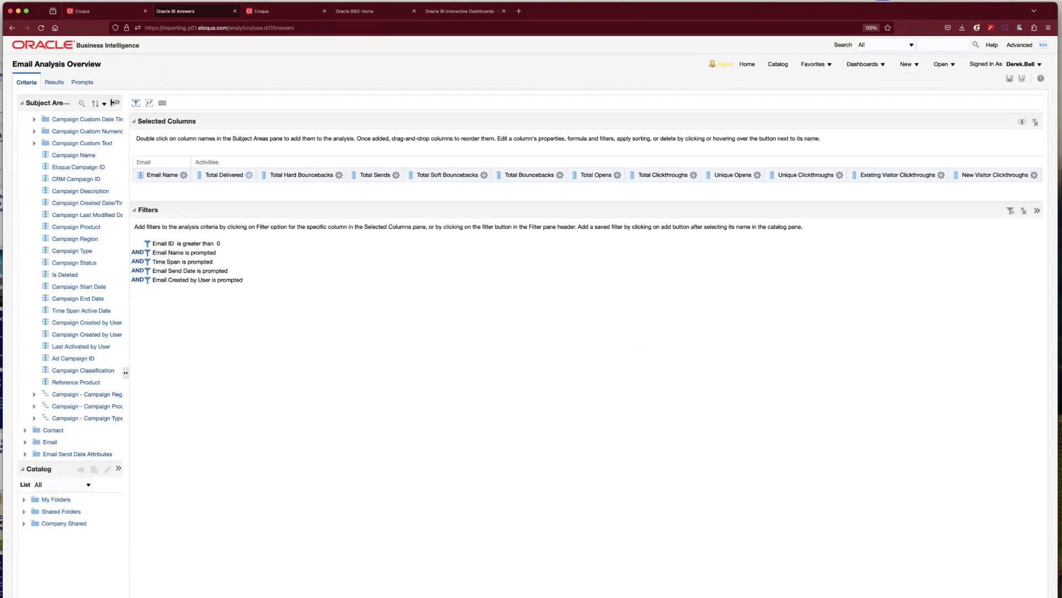
{"action": "left_click", "coordinate": [54, 83]}
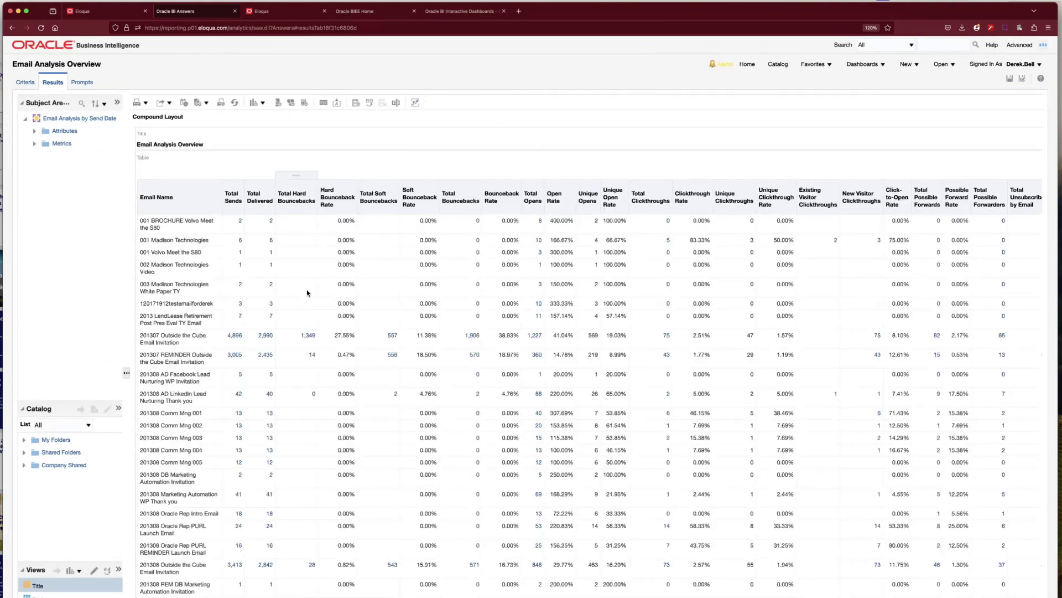
{"action": "scroll", "coordinate": [310, 289], "scroll_direction": "down", "scroll_amount": 2}
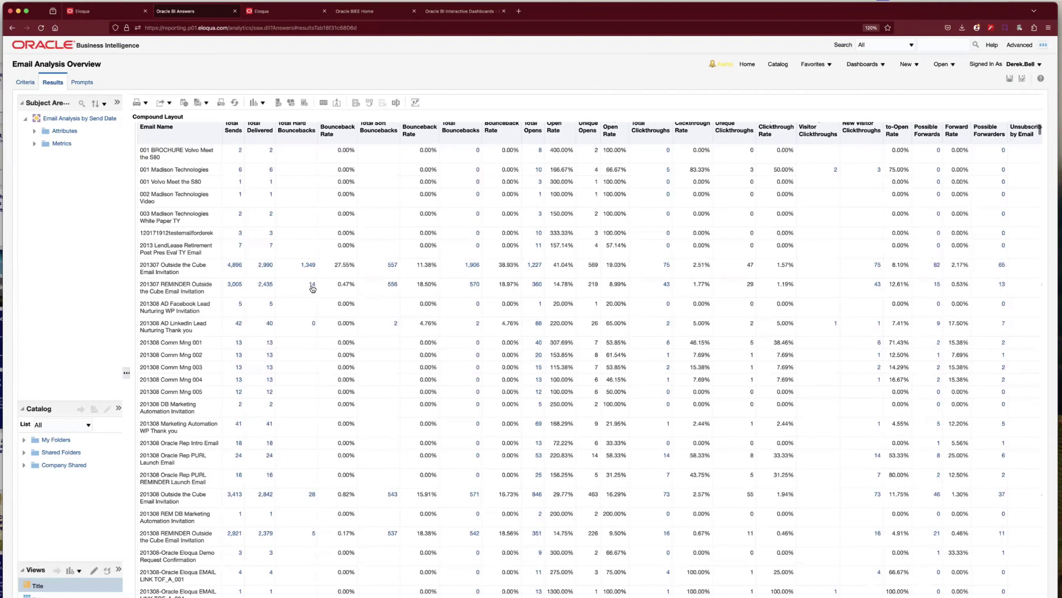
{"action": "scroll", "coordinate": [310, 287], "scroll_direction": "down", "scroll_amount": 1}
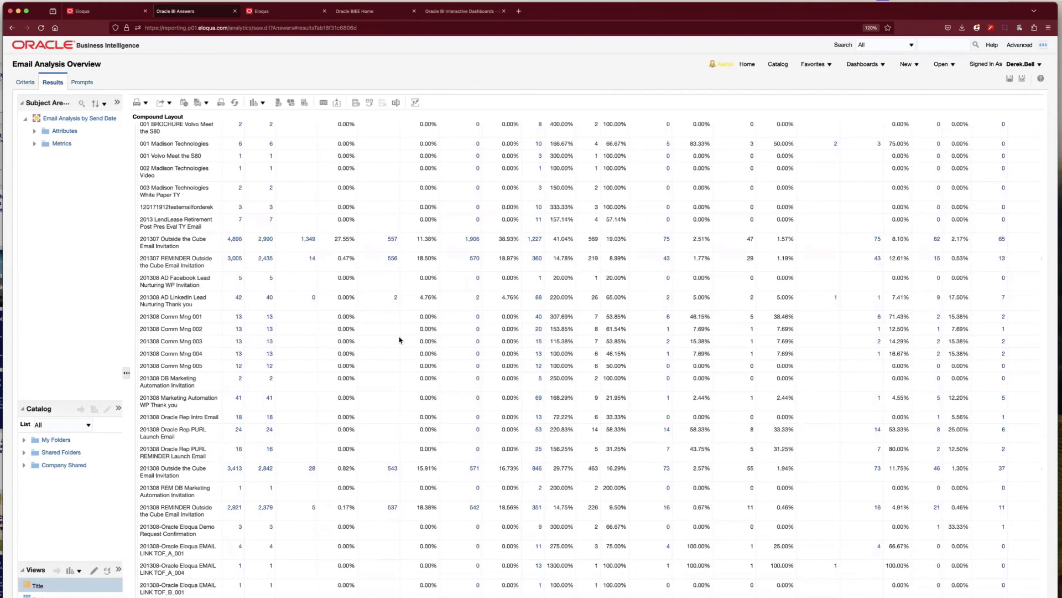
Step: Place the "Select the Emails to Display" prompt in a new column of the analysis's prompt page
{"action": "scroll", "coordinate": [373, 294], "scroll_direction": "up", "scroll_amount": 4}
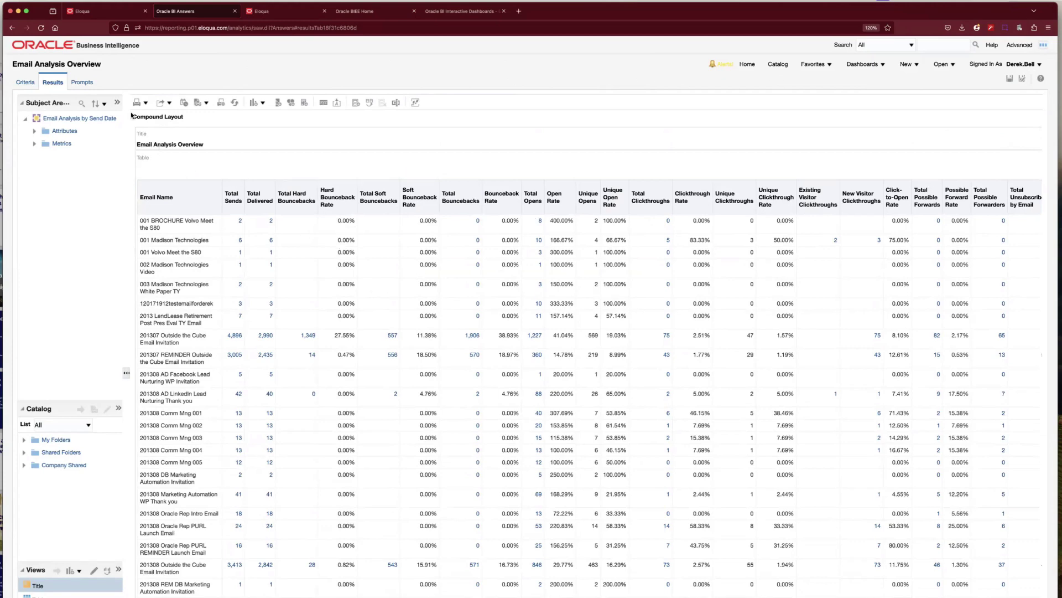
{"action": "left_click", "coordinate": [82, 82]}
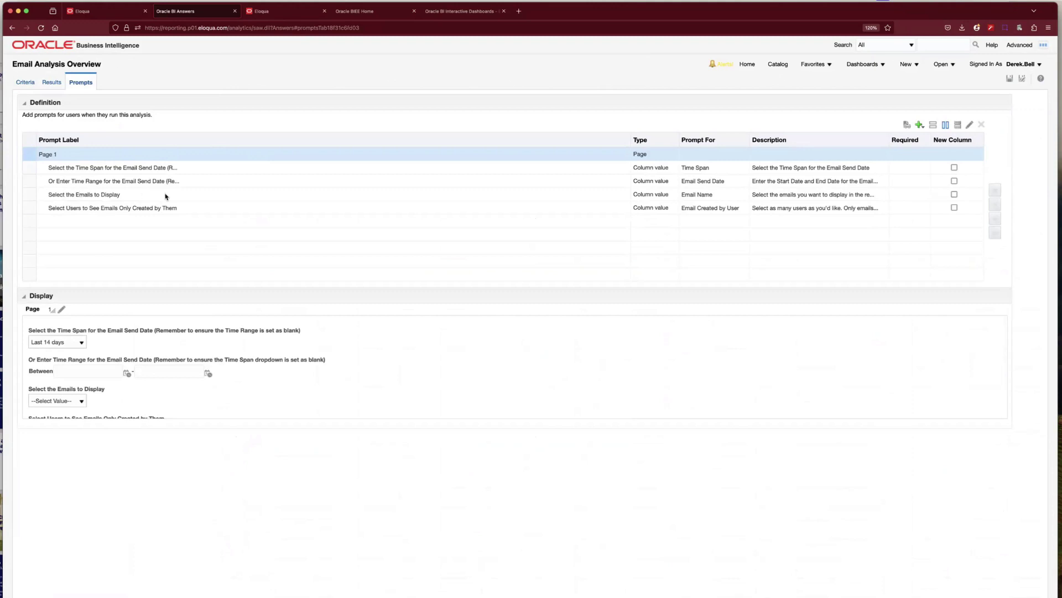
{"action": "left_click", "coordinate": [955, 194]}
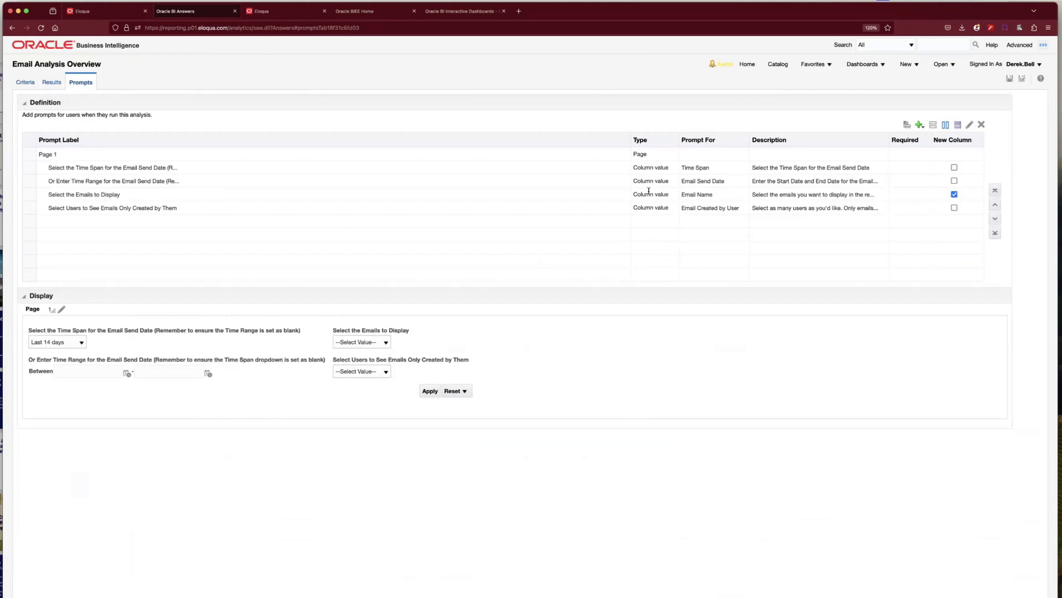
{"action": "left_click", "coordinate": [748, 66]}
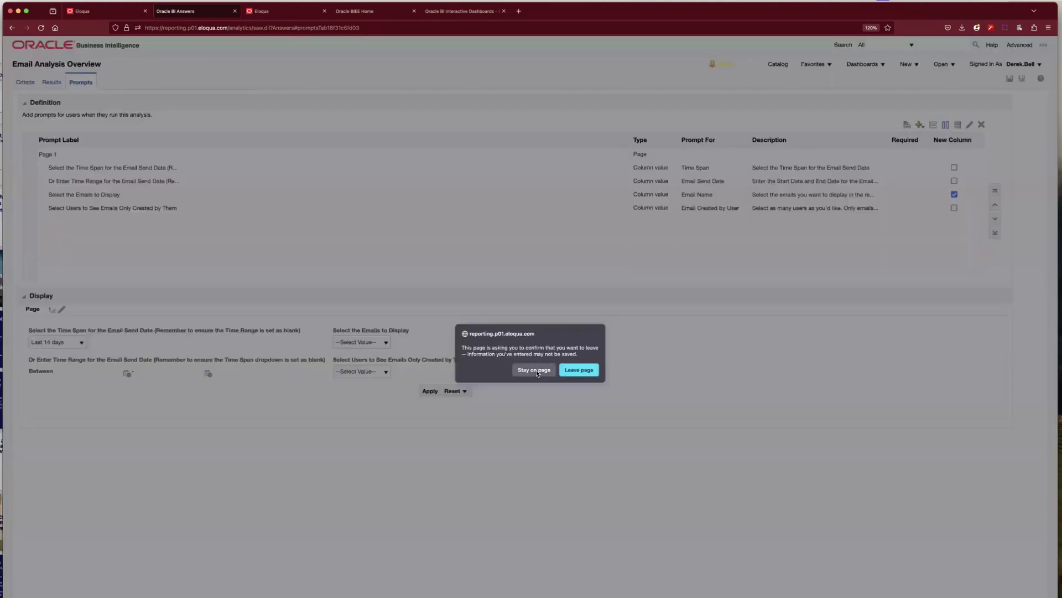
{"action": "left_click", "coordinate": [535, 369]}
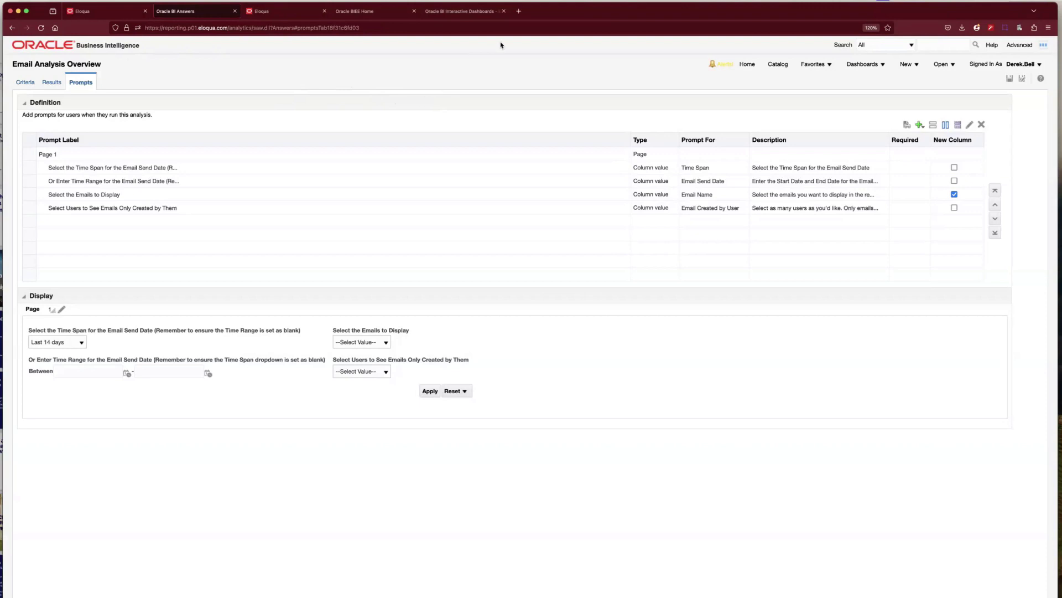
Step: Leave the Email Analysis Overview analysis without saving its changes and return to the Business Intelligence home page
{"action": "key", "text": "super+Tab"}
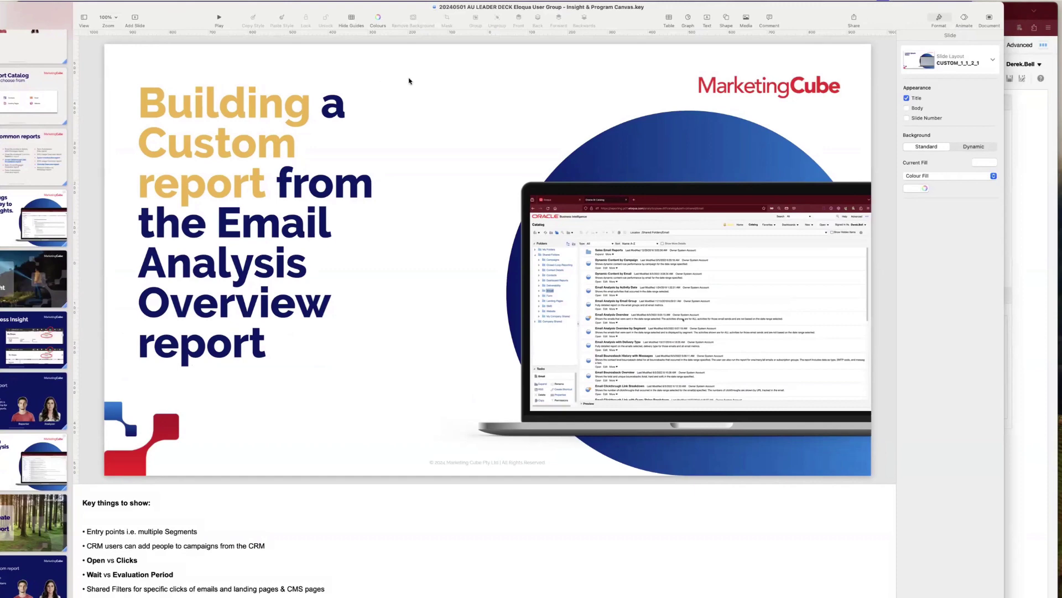
{"action": "key", "text": "super+Tab"}
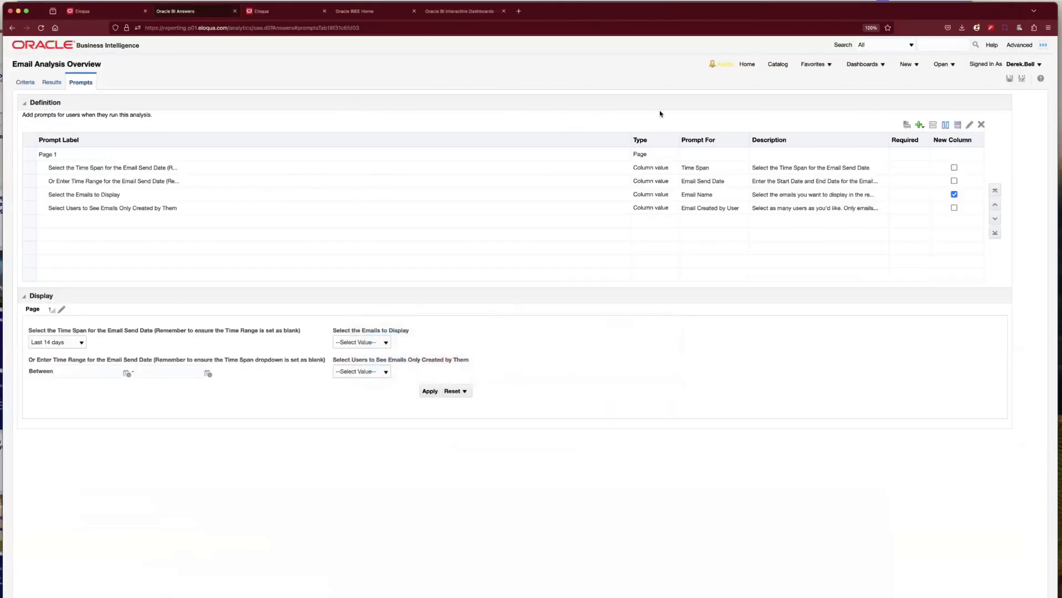
{"action": "left_click", "coordinate": [748, 64]}
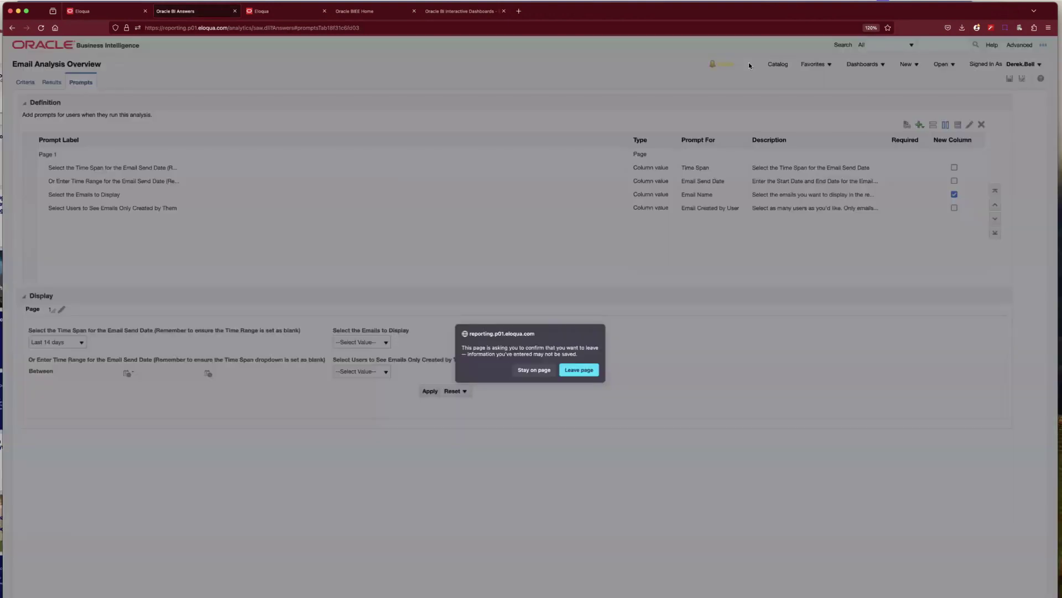
{"action": "left_click", "coordinate": [578, 370]}
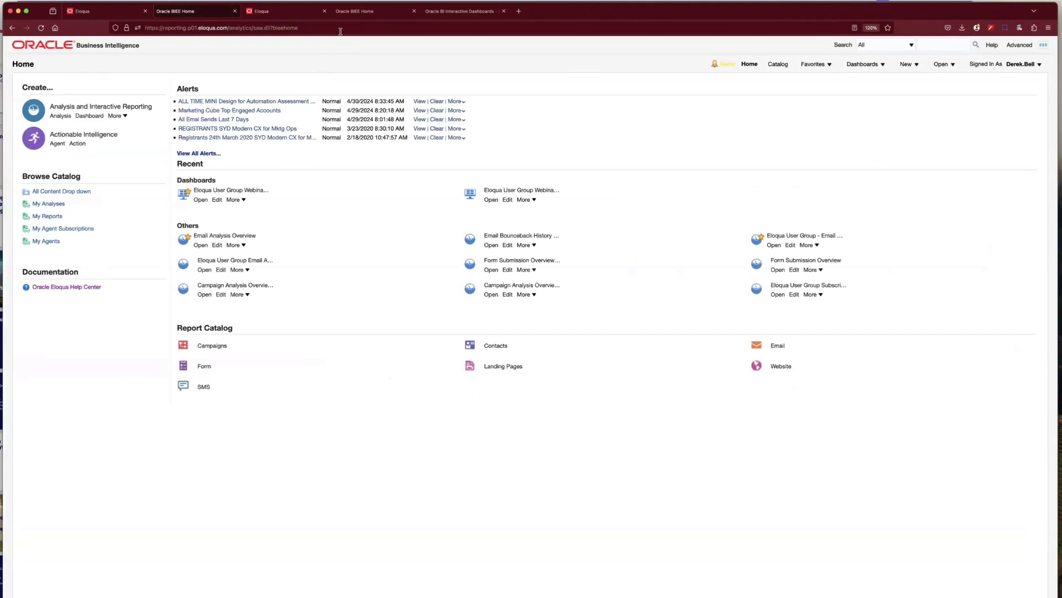
Step: Switch to the Keynote deck and show the "2 types of users" slide about Reporter and Analyzer
{"action": "key", "text": "super+Tab"}
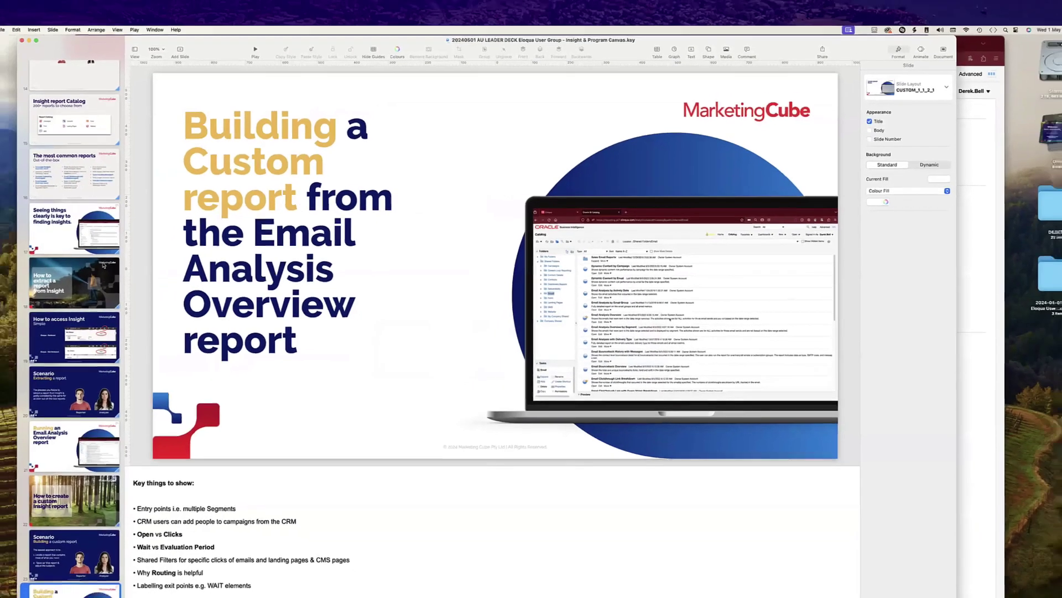
{"action": "scroll", "coordinate": [202, 225], "scroll_direction": "up", "scroll_amount": 2}
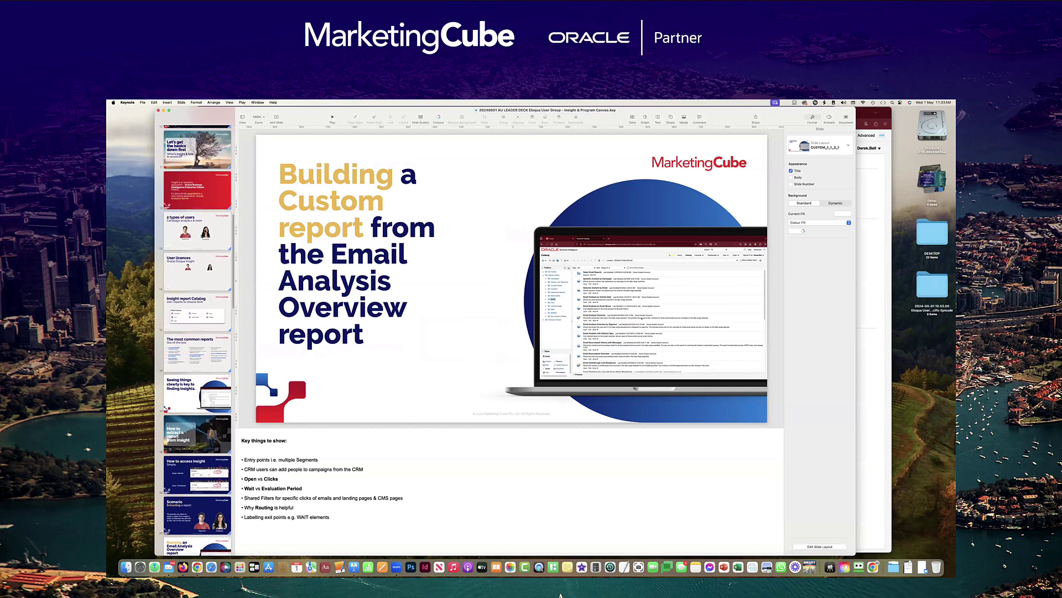
{"action": "left_click", "coordinate": [197, 230]}
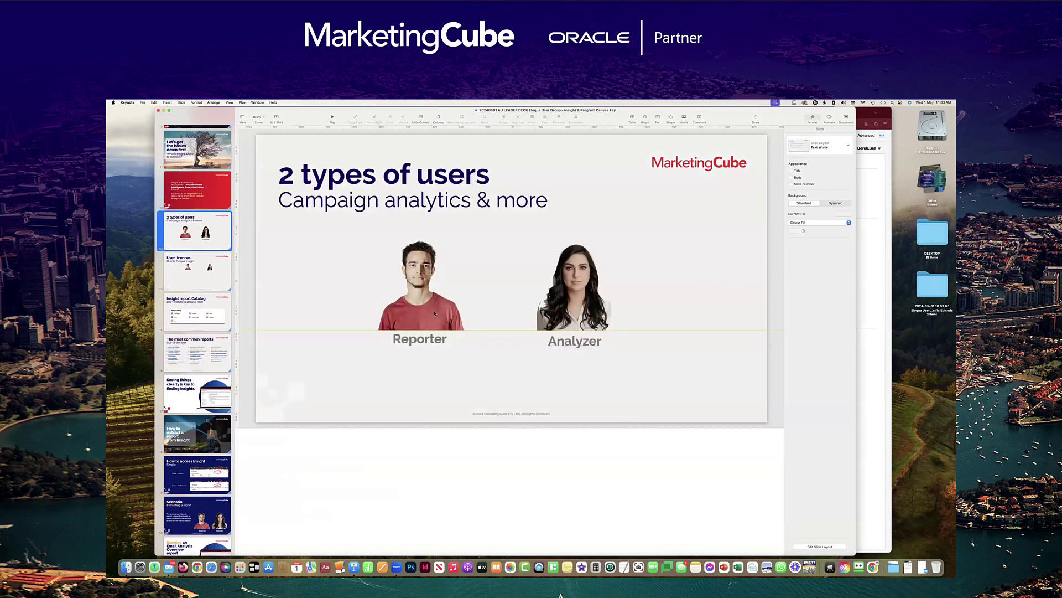
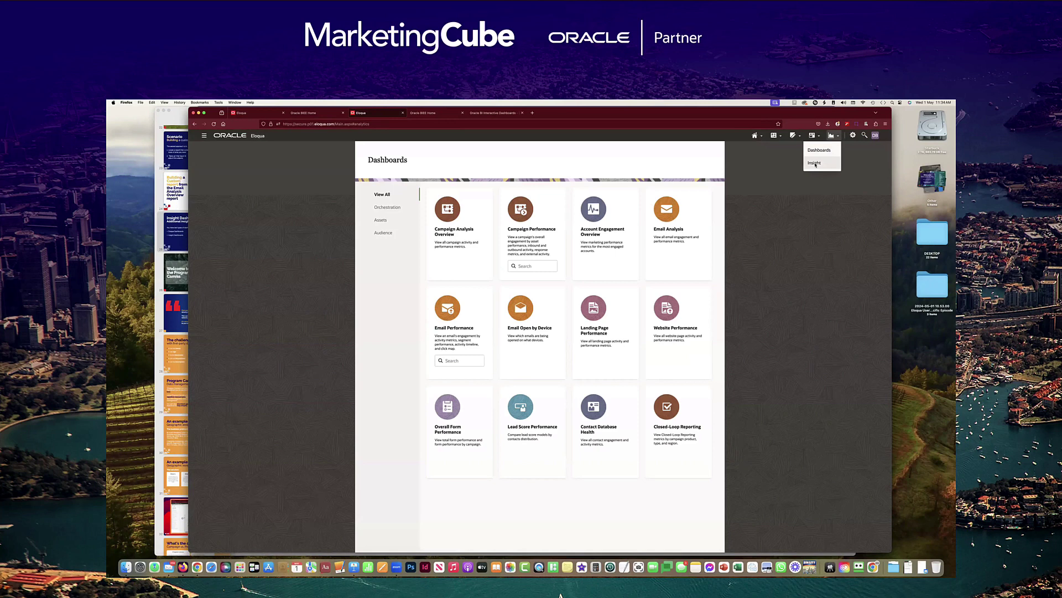
Step: Open Insight from Eloqua in the browser, then examine the Eloqua User Group Webinar Dashboard's subscriber total and new subscribers versus unsubscribers chart
{"action": "left_click", "coordinate": [814, 162]}
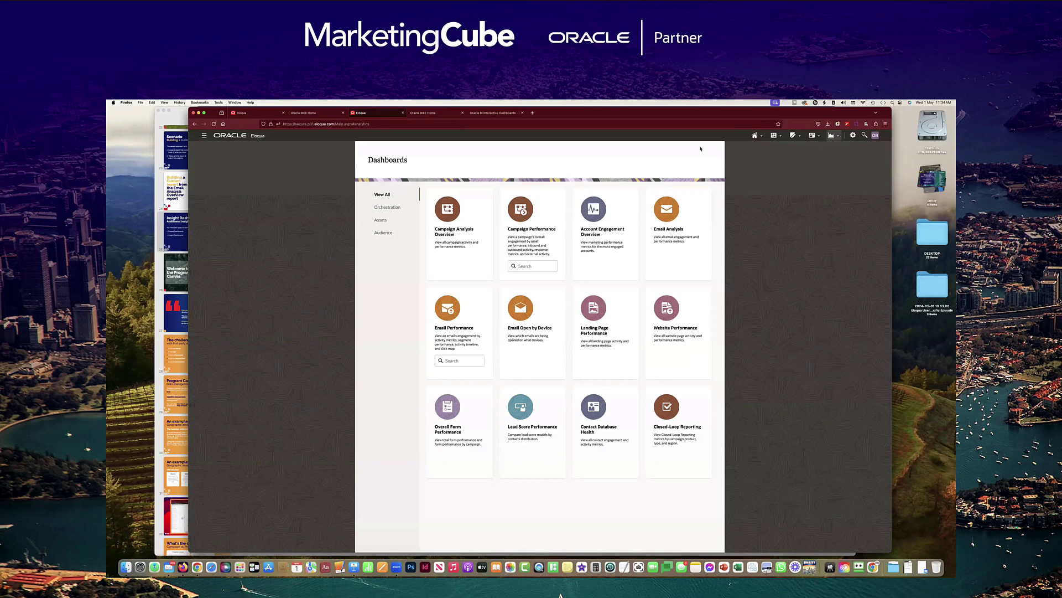
{"action": "left_click", "coordinate": [492, 114]}
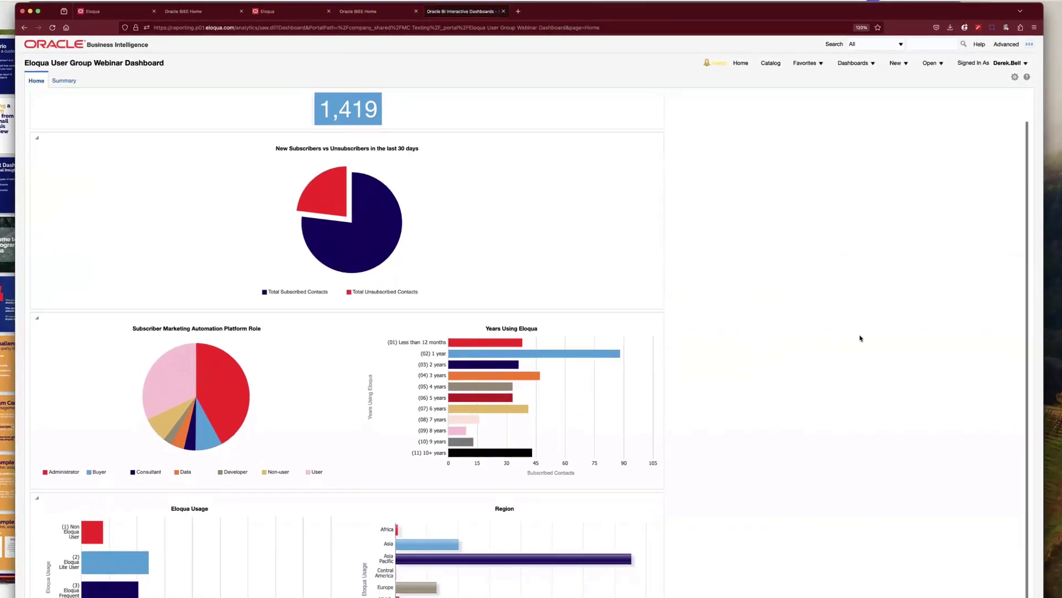
{"action": "scroll", "coordinate": [766, 336], "scroll_direction": "down", "scroll_amount": 2}
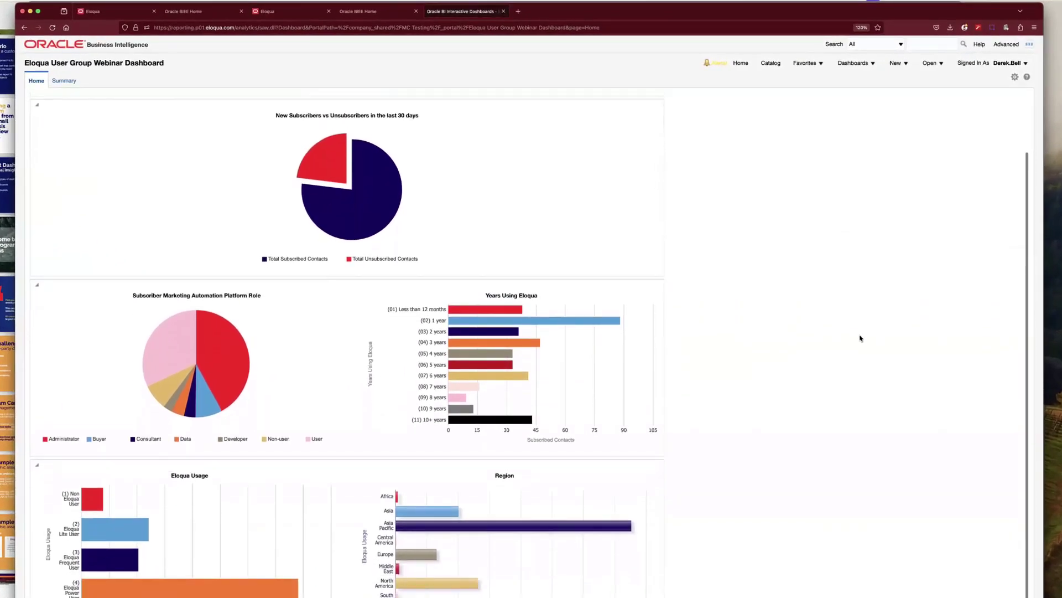
{"action": "scroll", "coordinate": [861, 337], "scroll_direction": "up", "scroll_amount": 3}
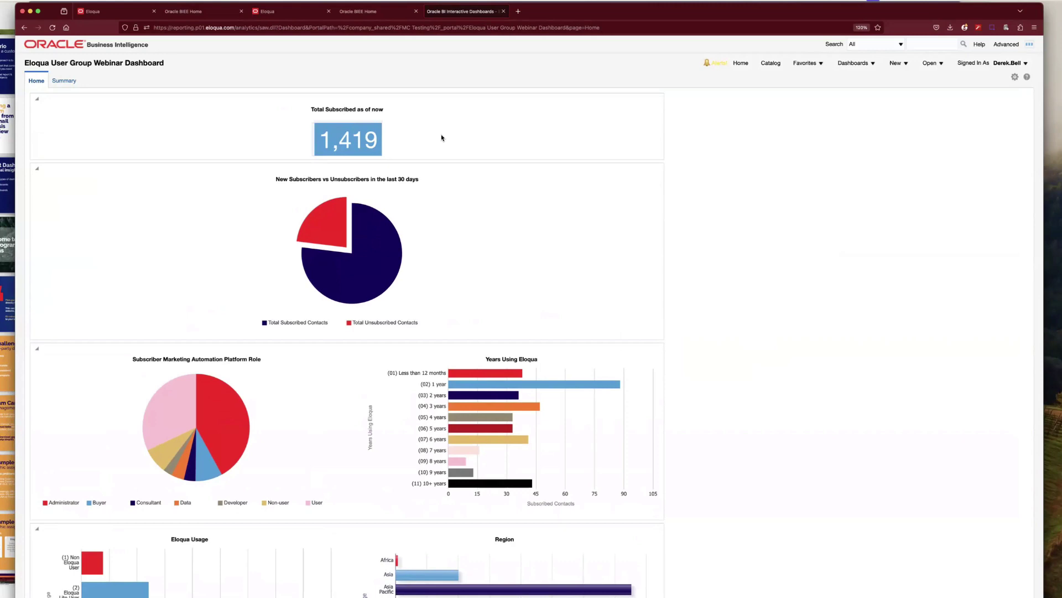
{"action": "left_click_drag", "start_coordinate": [382, 141], "coordinate": [314, 145]}
{"action": "mouse_move", "coordinate": [383, 257]}
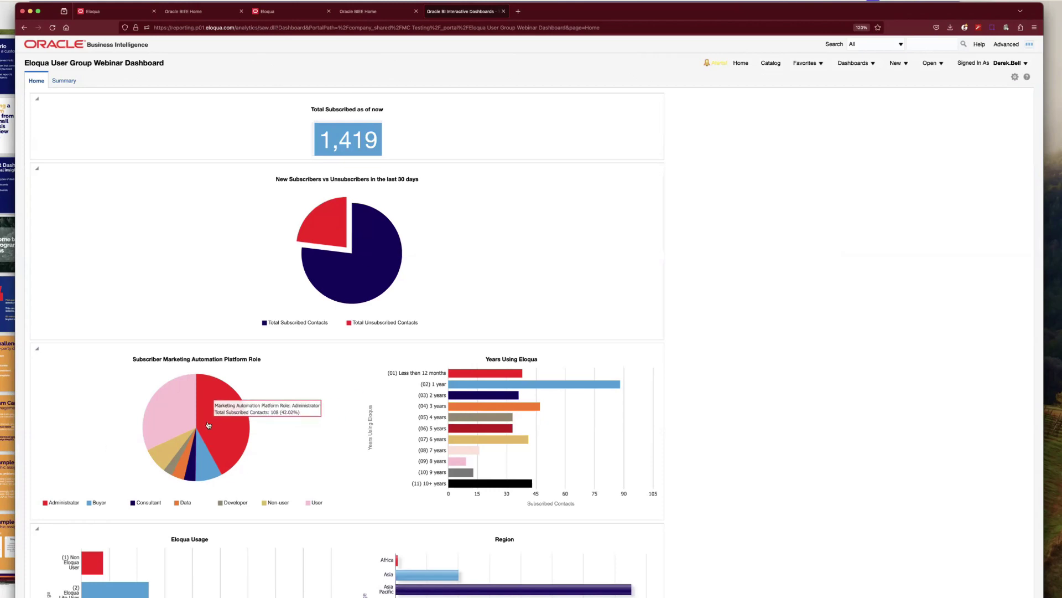
Step: Inspect the Subscriber Marketing Automation Platform Role slices and the Years Using Eloqua bars for their contact counts
{"action": "mouse_move", "coordinate": [178, 407]}
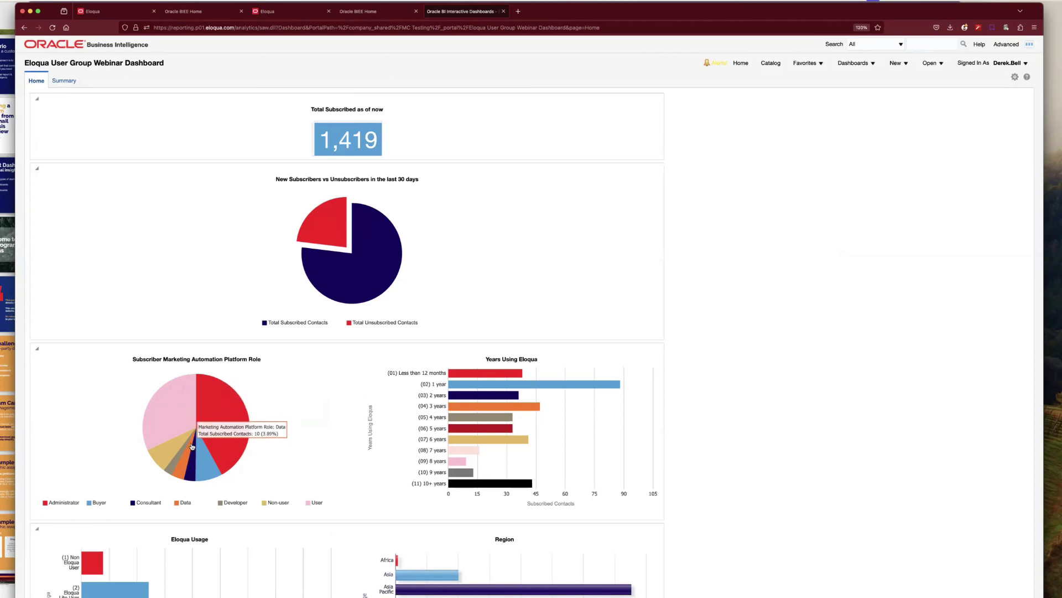
{"action": "scroll", "coordinate": [254, 448], "scroll_direction": "down", "scroll_amount": 2}
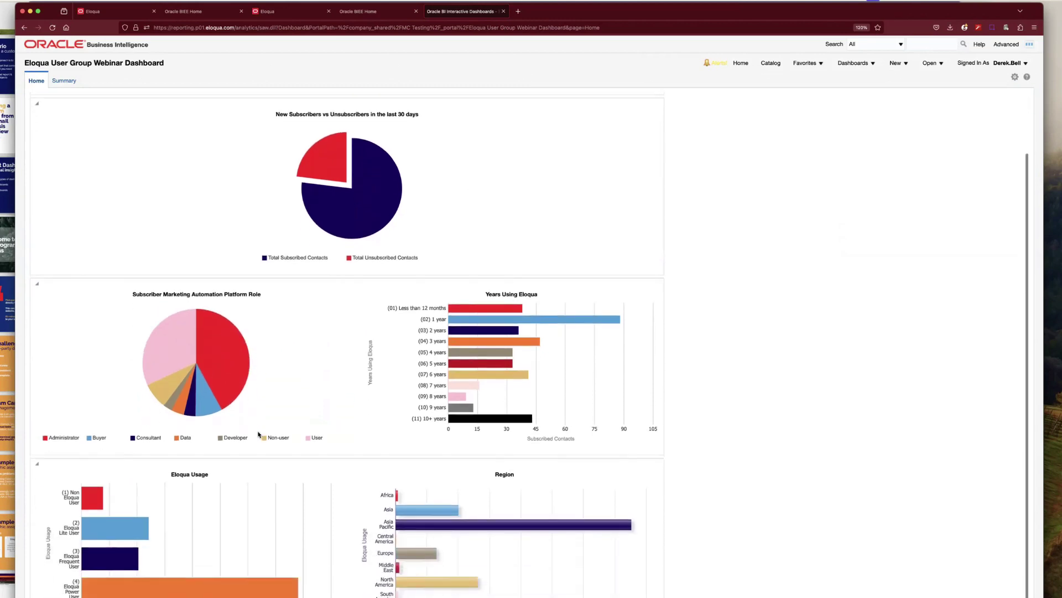
{"action": "mouse_move", "coordinate": [490, 311]}
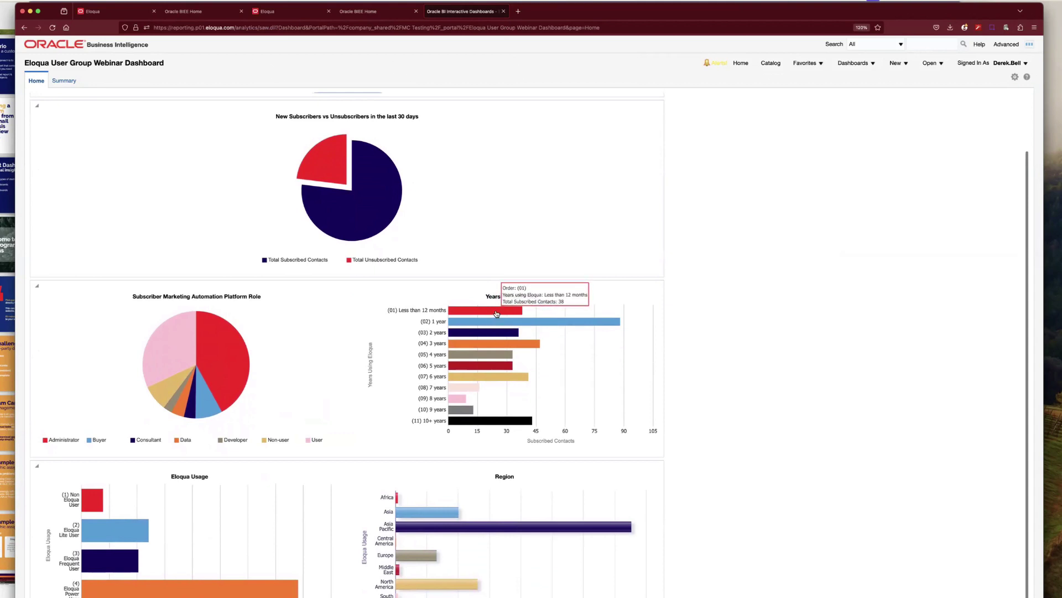
{"action": "mouse_move", "coordinate": [496, 347]}
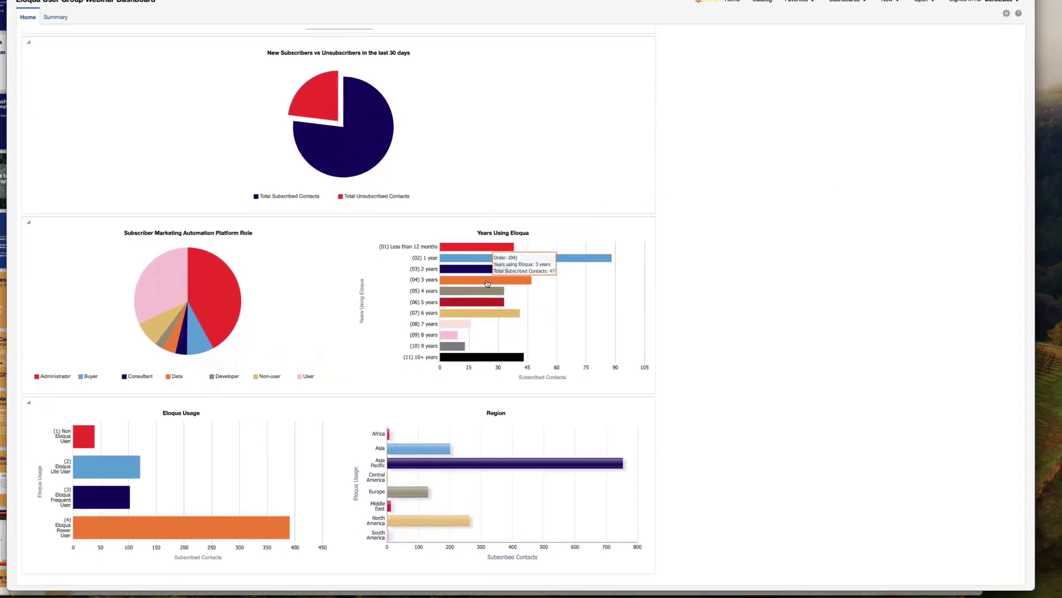
{"action": "mouse_move", "coordinate": [489, 247]}
{"action": "scroll", "coordinate": [381, 108], "scroll_direction": "up", "scroll_amount": 2}
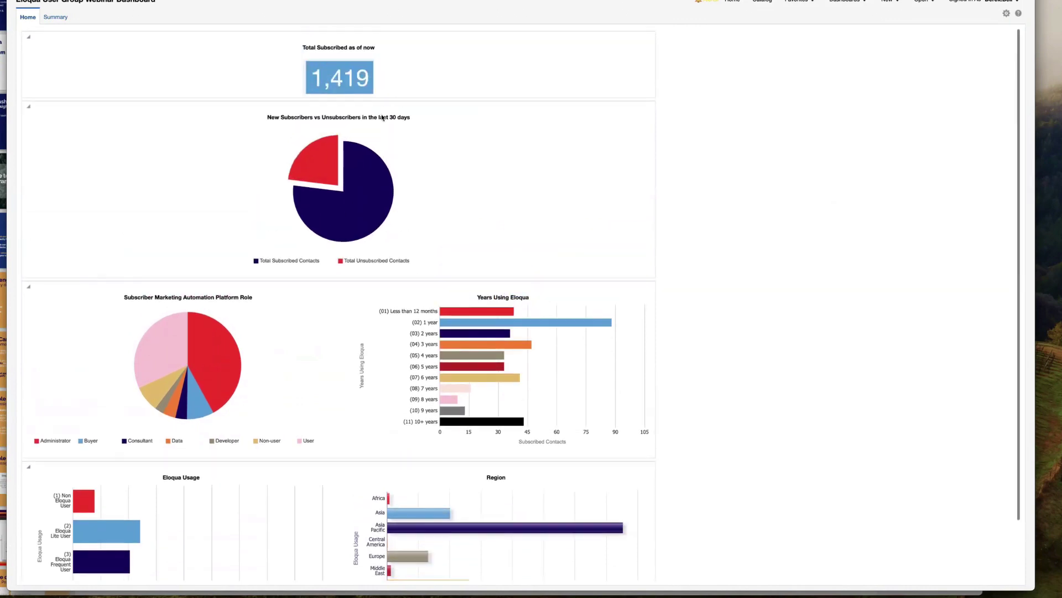
{"action": "scroll", "coordinate": [381, 118], "scroll_direction": "down", "scroll_amount": 2}
{"action": "mouse_move", "coordinate": [463, 283]}
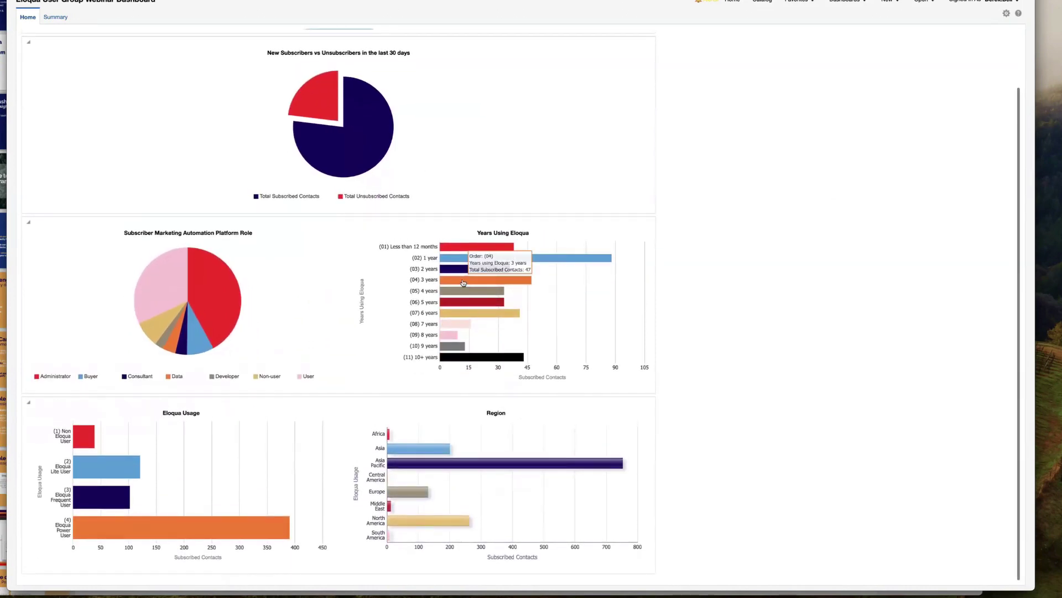
Step: Enlarge the dashboard page and examine the 1-year bar under Years Using Eloqua and the platform role segments more closely
{"action": "key", "text": "super+equal"}
{"action": "key", "text": "super+equal"}
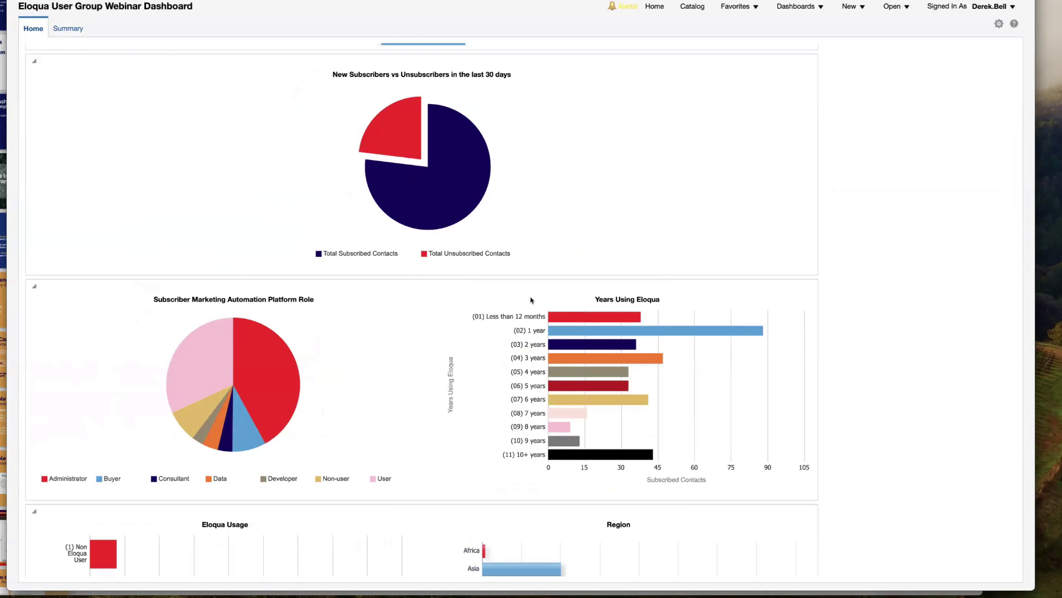
{"action": "scroll", "coordinate": [531, 299], "scroll_direction": "down", "scroll_amount": 3}
{"action": "scroll", "coordinate": [531, 298], "scroll_direction": "down", "scroll_amount": 1}
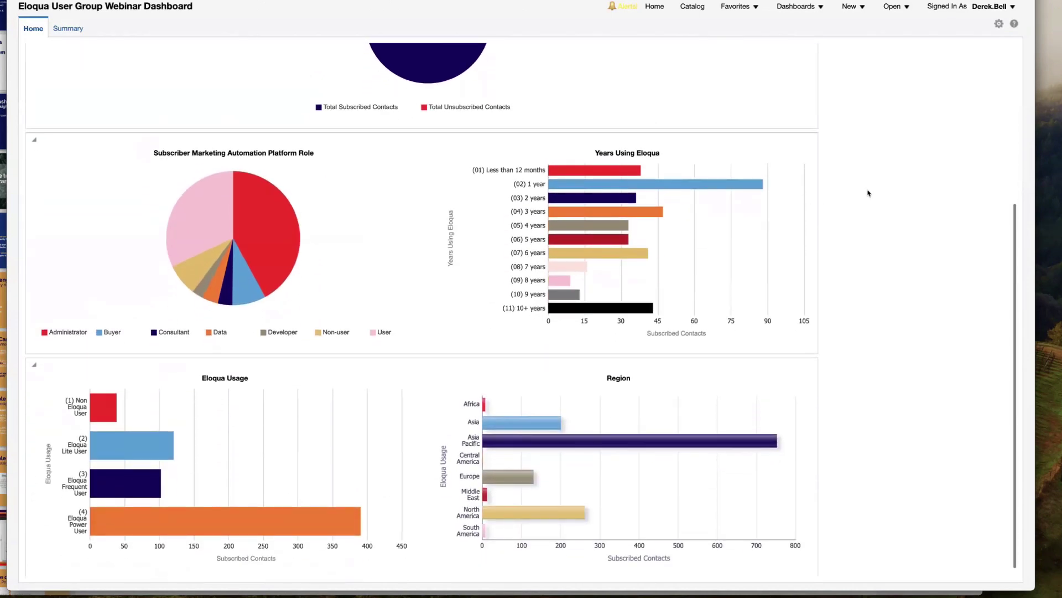
{"action": "mouse_move", "coordinate": [726, 185]}
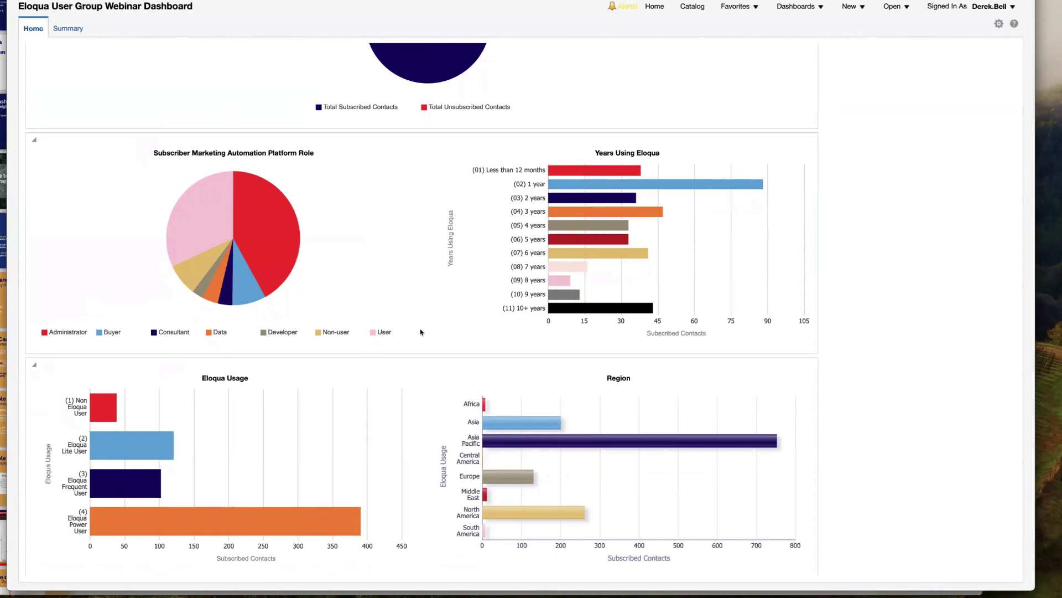
{"action": "scroll", "coordinate": [442, 221], "scroll_direction": "down", "scroll_amount": 1}
{"action": "mouse_move", "coordinate": [275, 206]}
{"action": "mouse_move", "coordinate": [198, 200]}
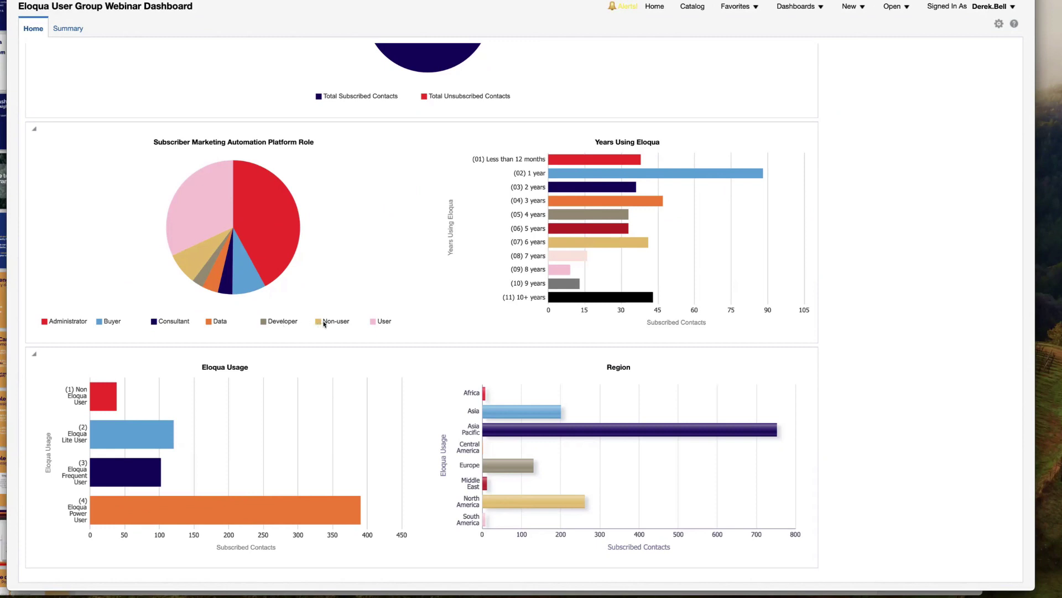
{"action": "mouse_move", "coordinate": [218, 261]}
Step: Examine subscribed contacts by Eloqua Usage level and by Region, including Asia Pacific, Asia, Europe, Middle East and the Americas
{"action": "mouse_move", "coordinate": [147, 505]}
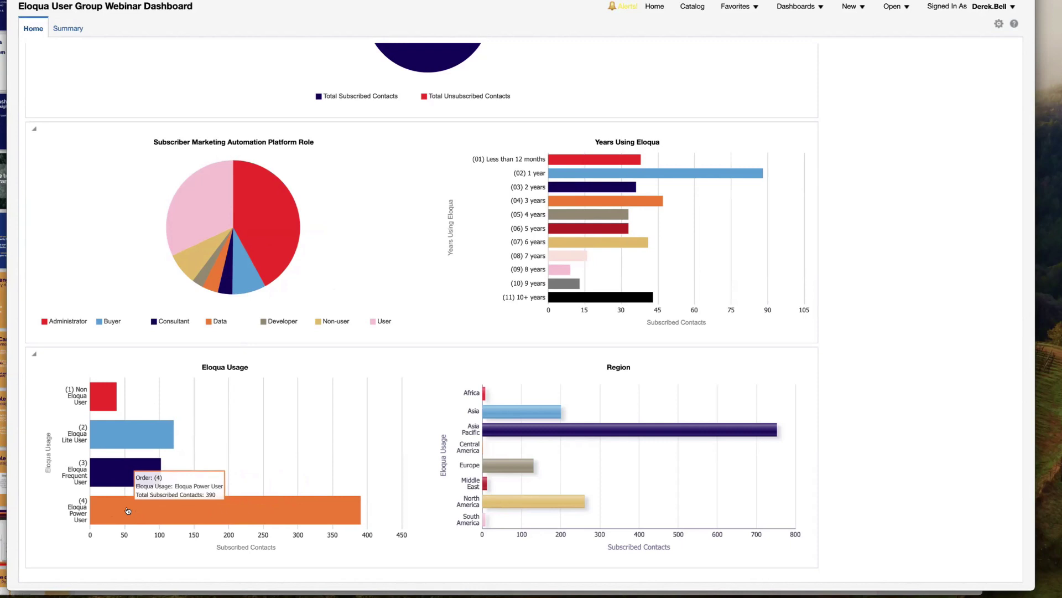
{"action": "mouse_move", "coordinate": [100, 428]}
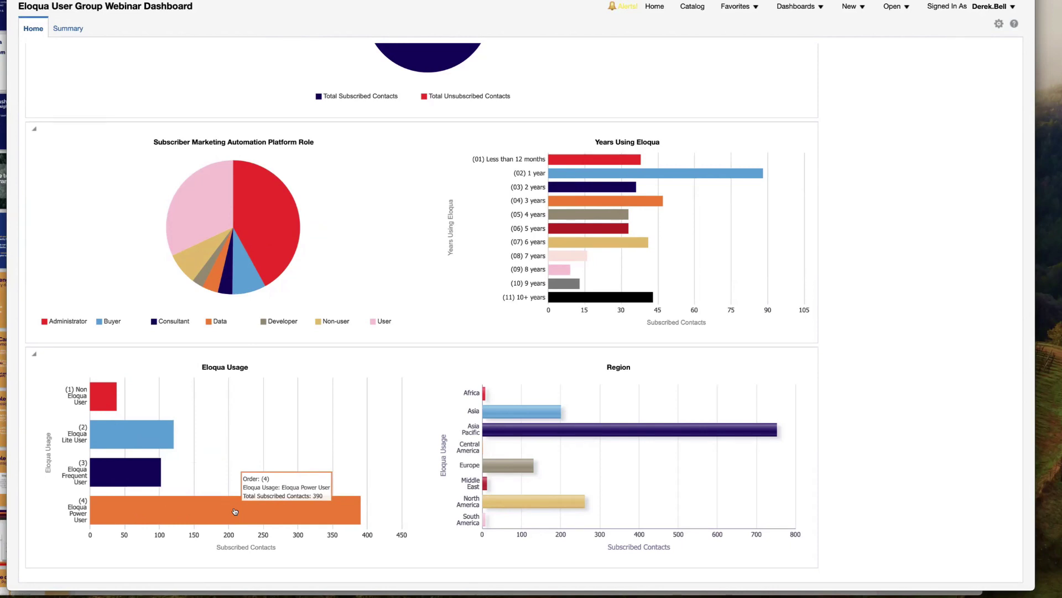
{"action": "mouse_move", "coordinate": [530, 432]}
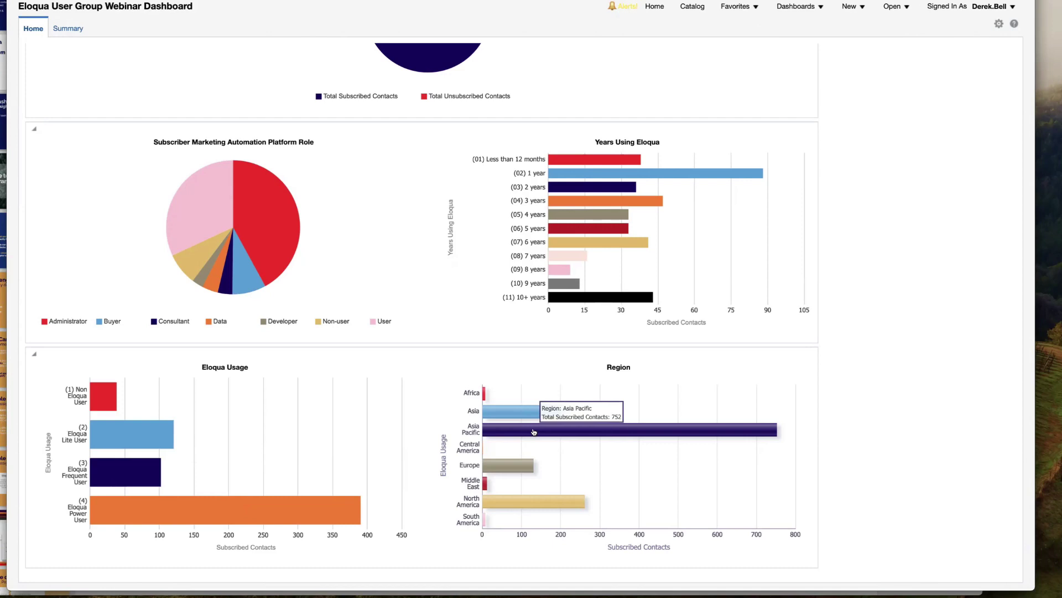
{"action": "mouse_move", "coordinate": [522, 413]}
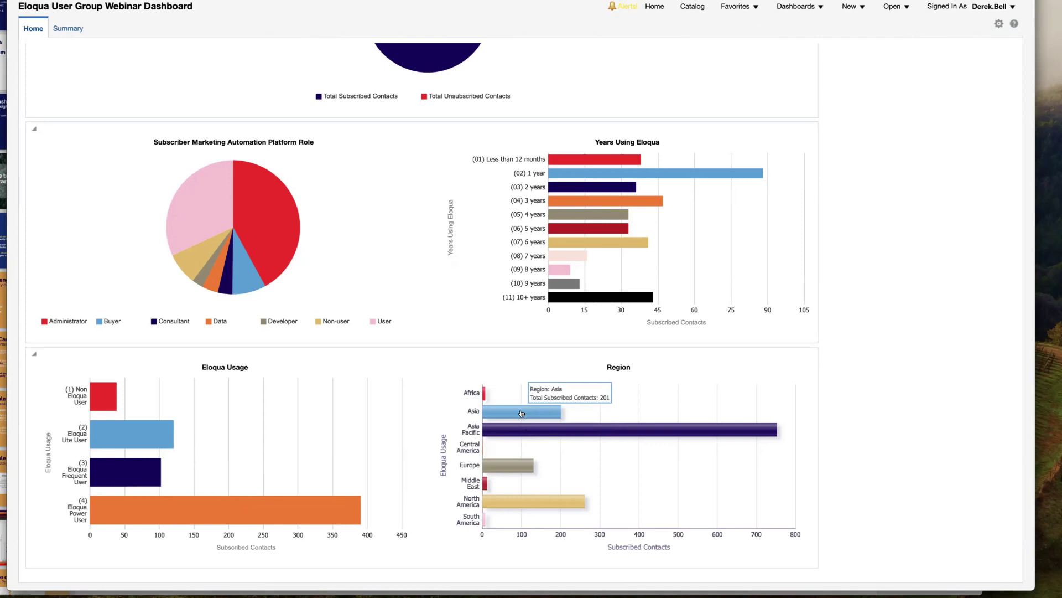
{"action": "mouse_move", "coordinate": [512, 469]}
{"action": "mouse_move", "coordinate": [485, 487]}
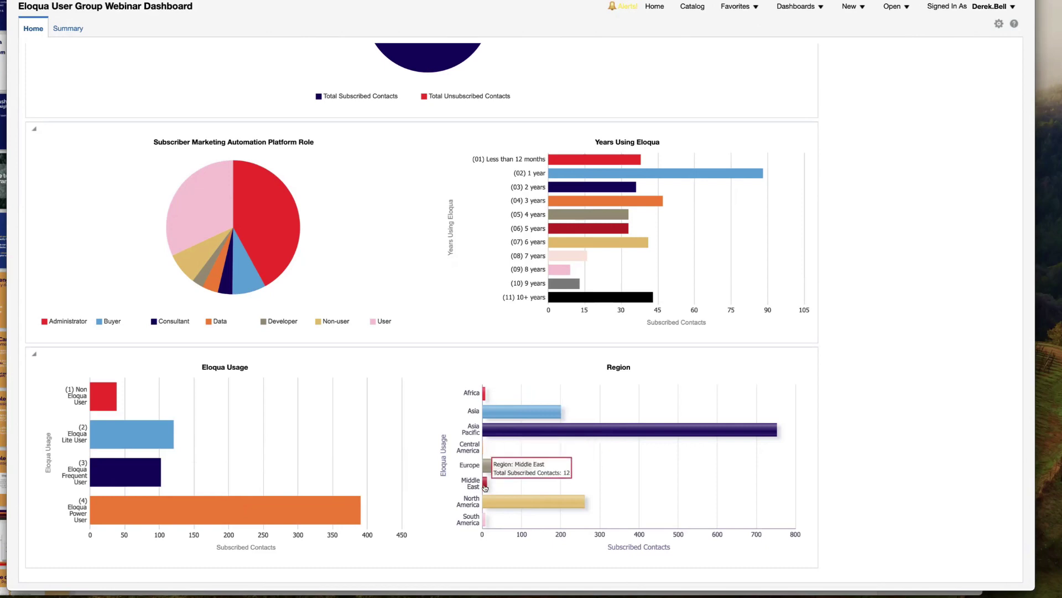
{"action": "mouse_move", "coordinate": [495, 505]}
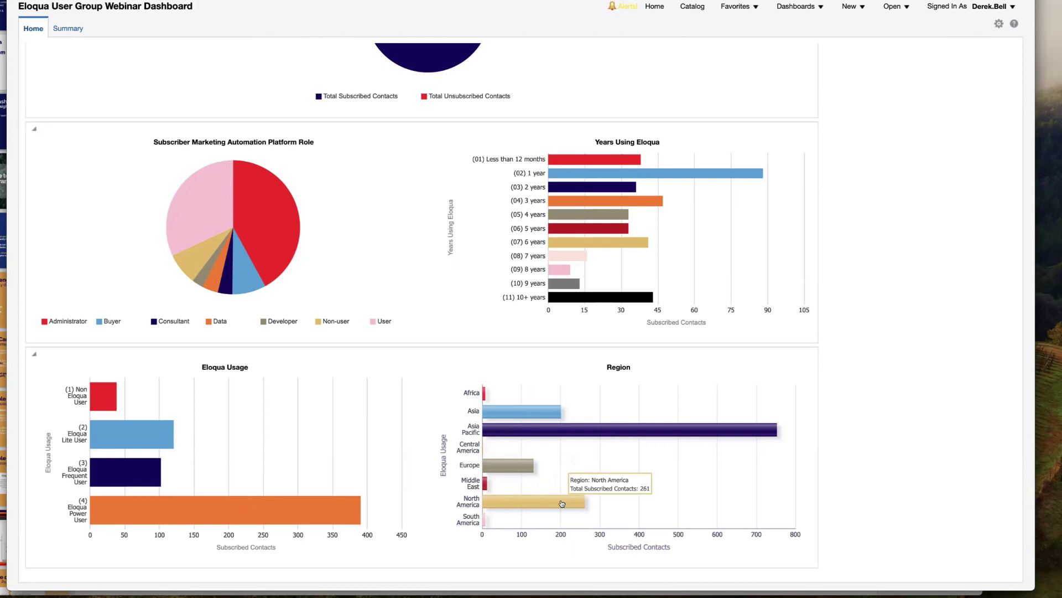
{"action": "mouse_move", "coordinate": [485, 522]}
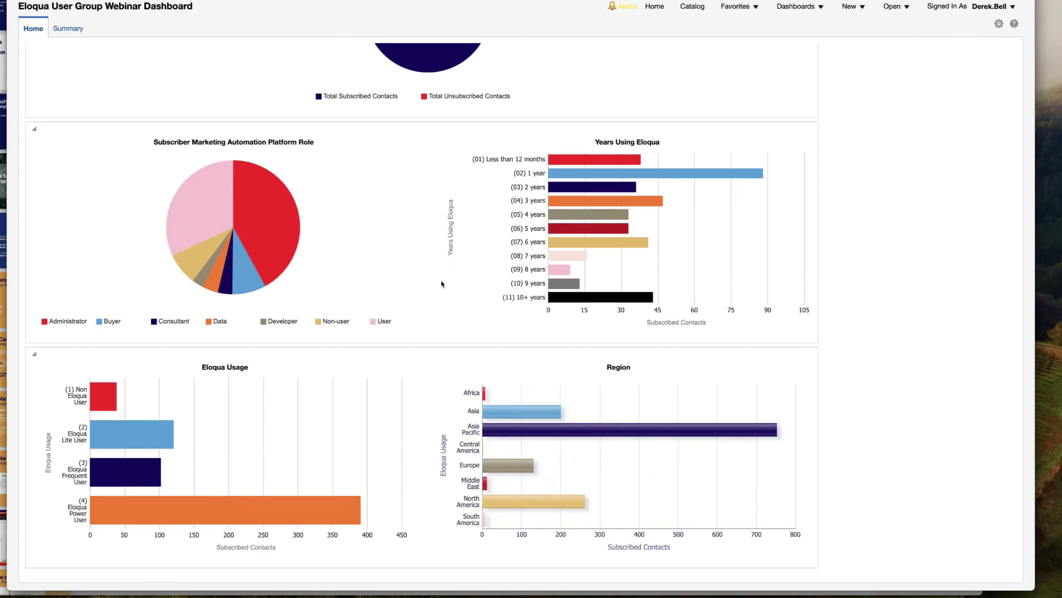
Step: Review the dashboard again from the subscriber total and 30-day subscriber chart down to the Eloqua Usage and Region charts
{"action": "scroll", "coordinate": [442, 284], "scroll_direction": "up", "scroll_amount": 5}
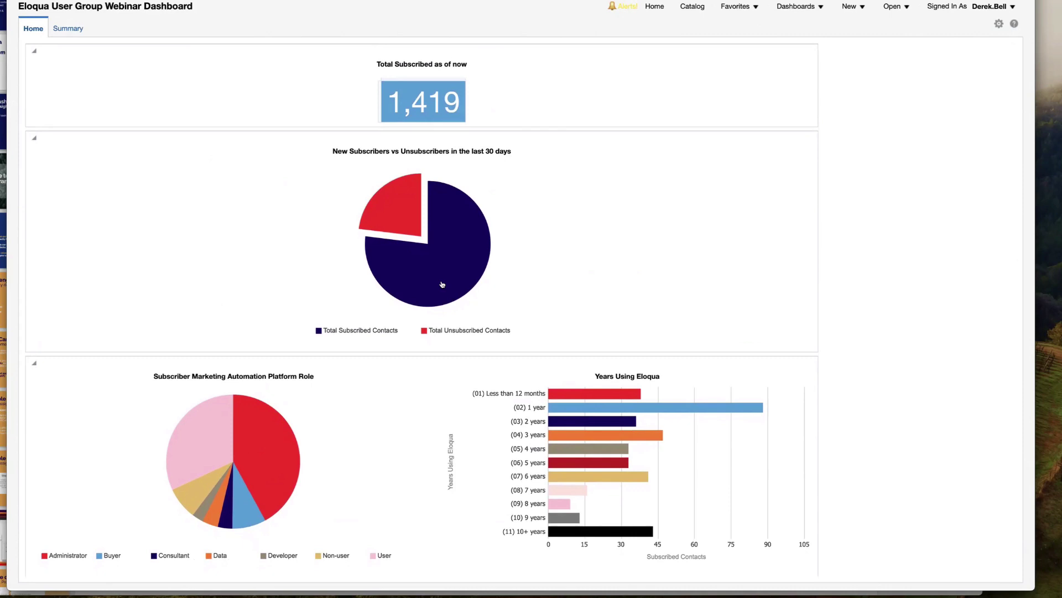
{"action": "scroll", "coordinate": [442, 284], "scroll_direction": "down", "scroll_amount": 5}
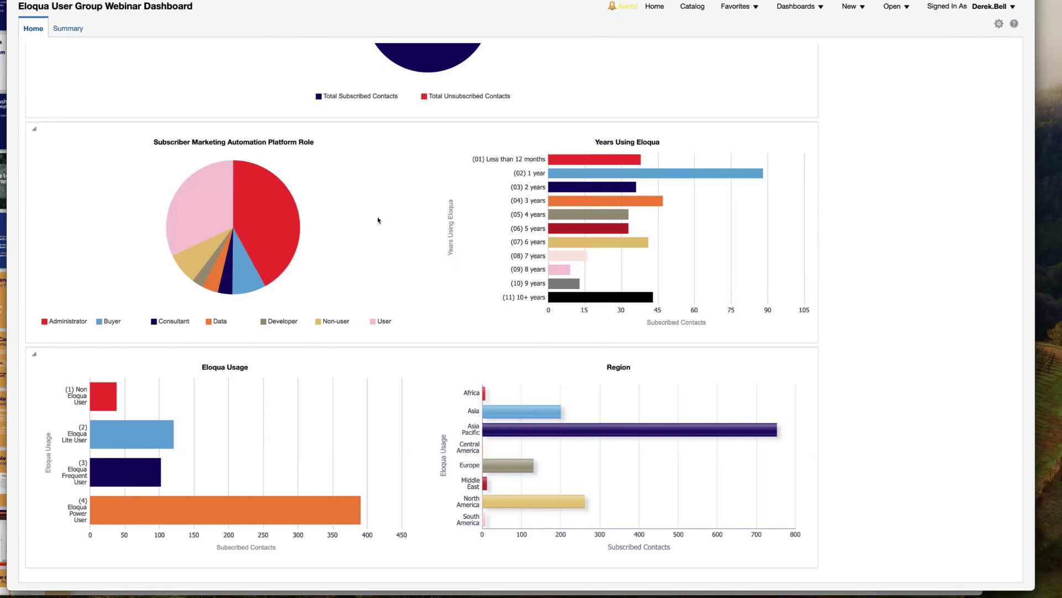
Step: Switch to the Keynote deck and start the slideshow from the "Welcome to the Program Canvas" slide
{"action": "key", "text": "super+Tab"}
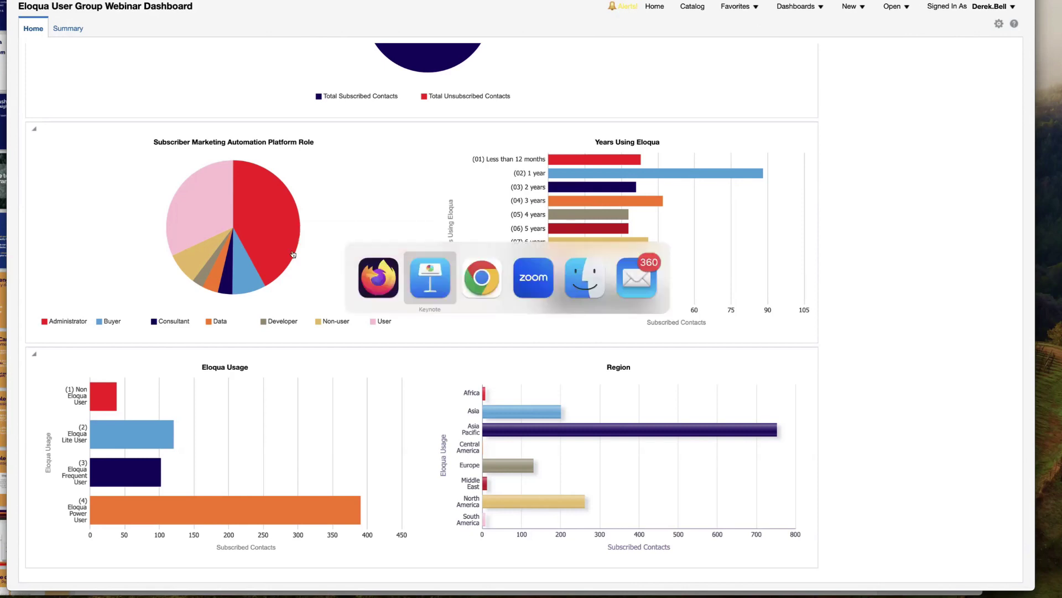
{"action": "key", "text": "Escape"}
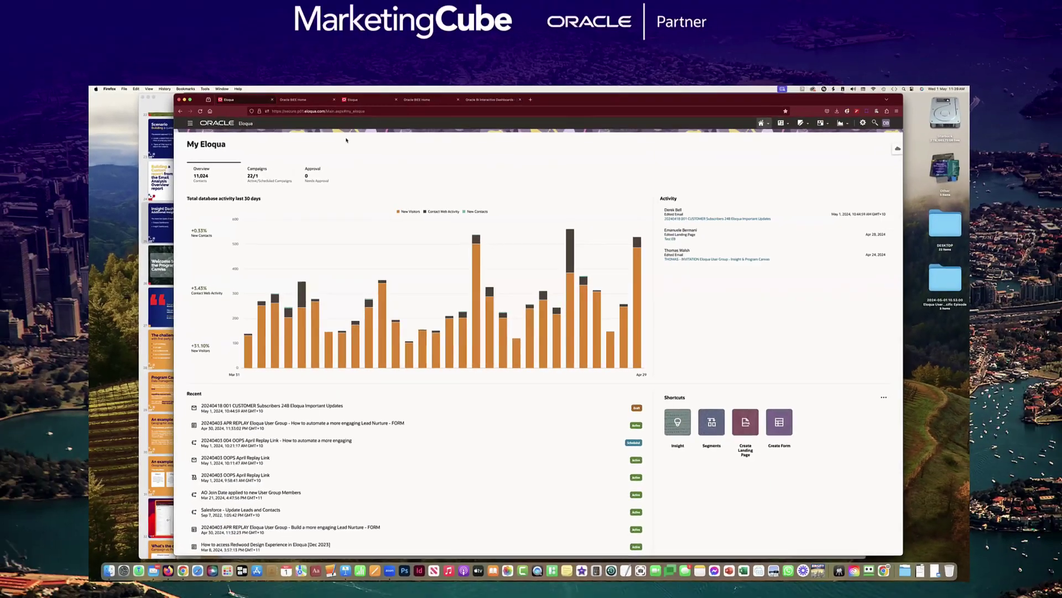
{"action": "key", "text": "super+Tab"}
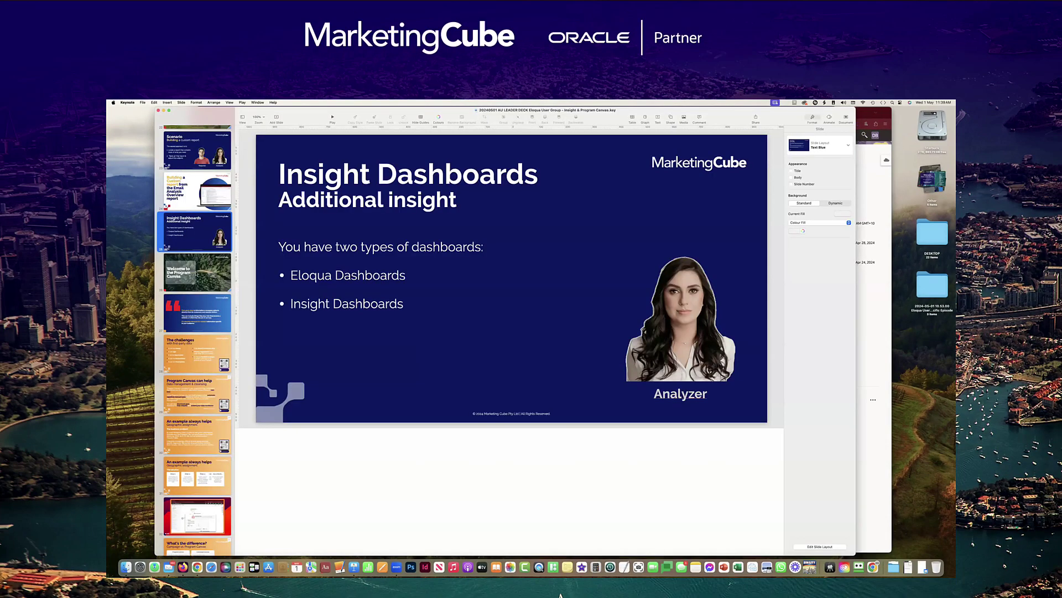
{"action": "left_click", "coordinate": [196, 273]}
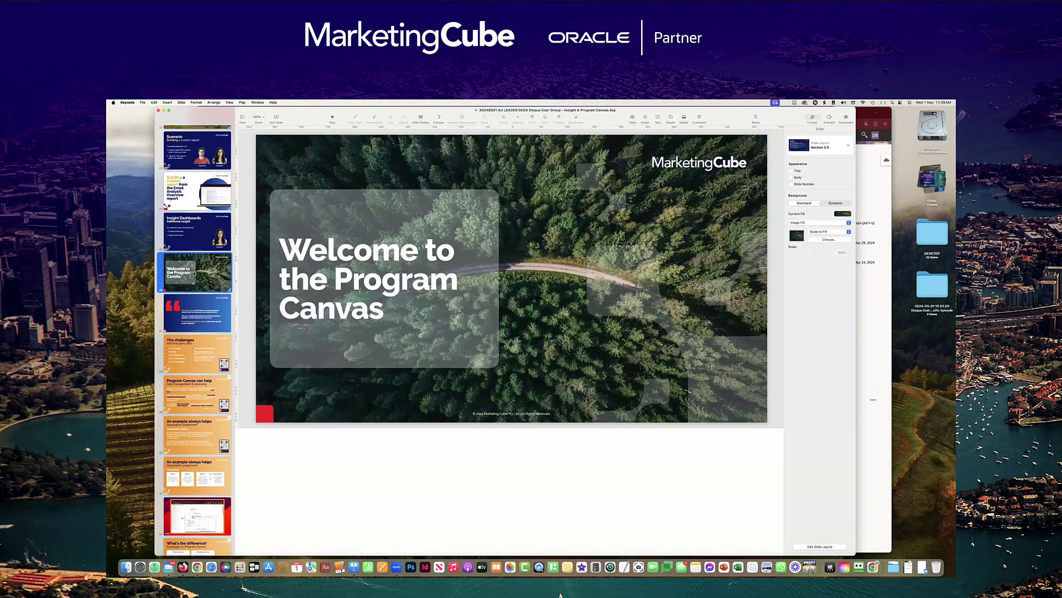
{"action": "left_click", "coordinate": [332, 118]}
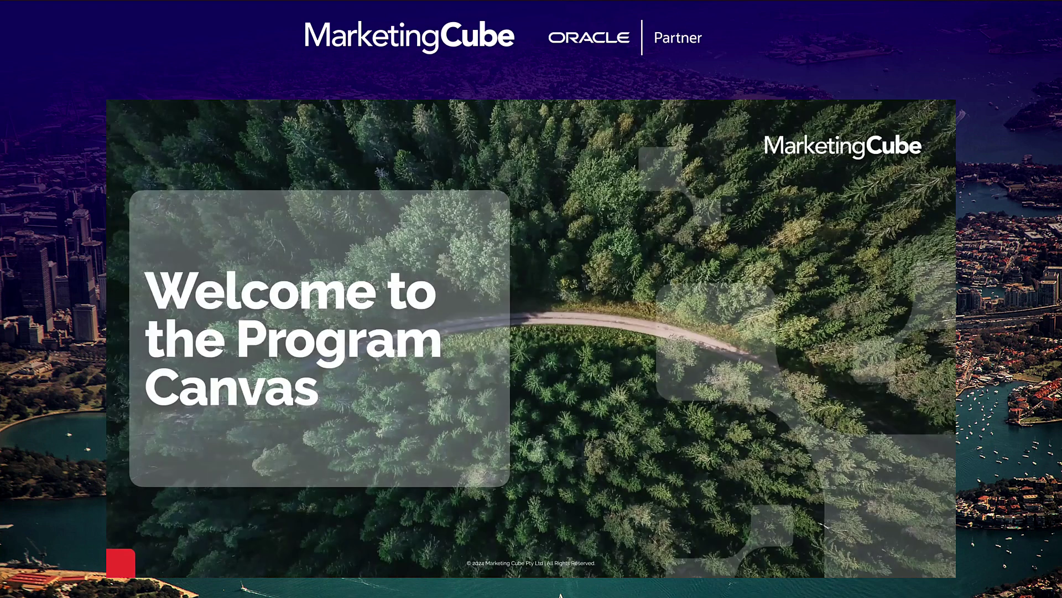